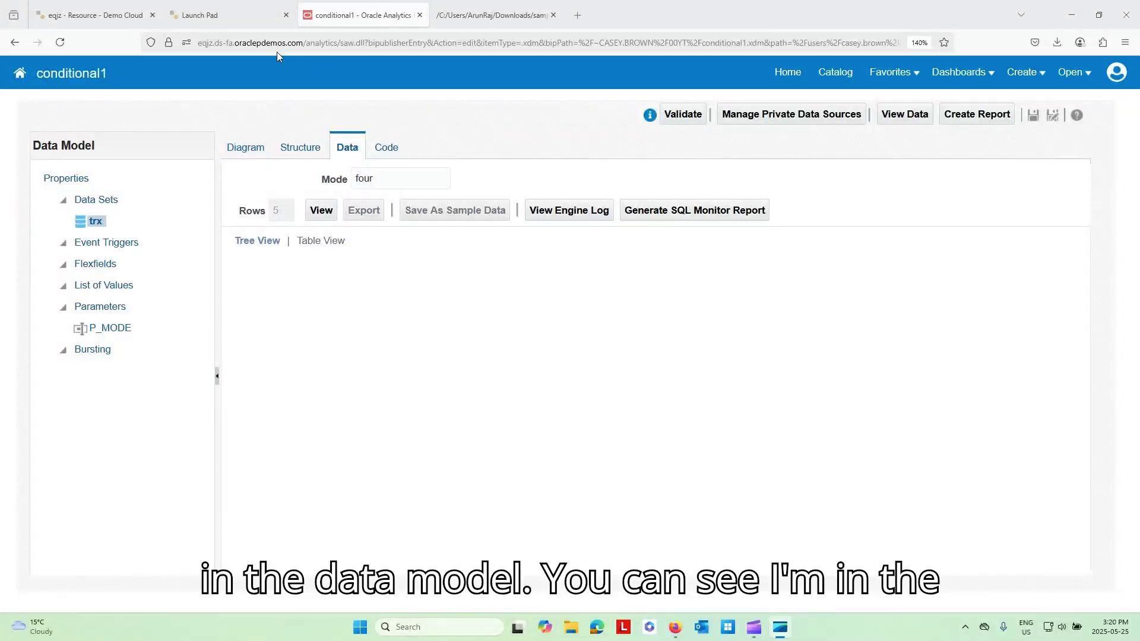
# - Preview data for mode ONE, showing INVOICES rows with three invoice fields
pyautogui.doubleClick(363, 179)
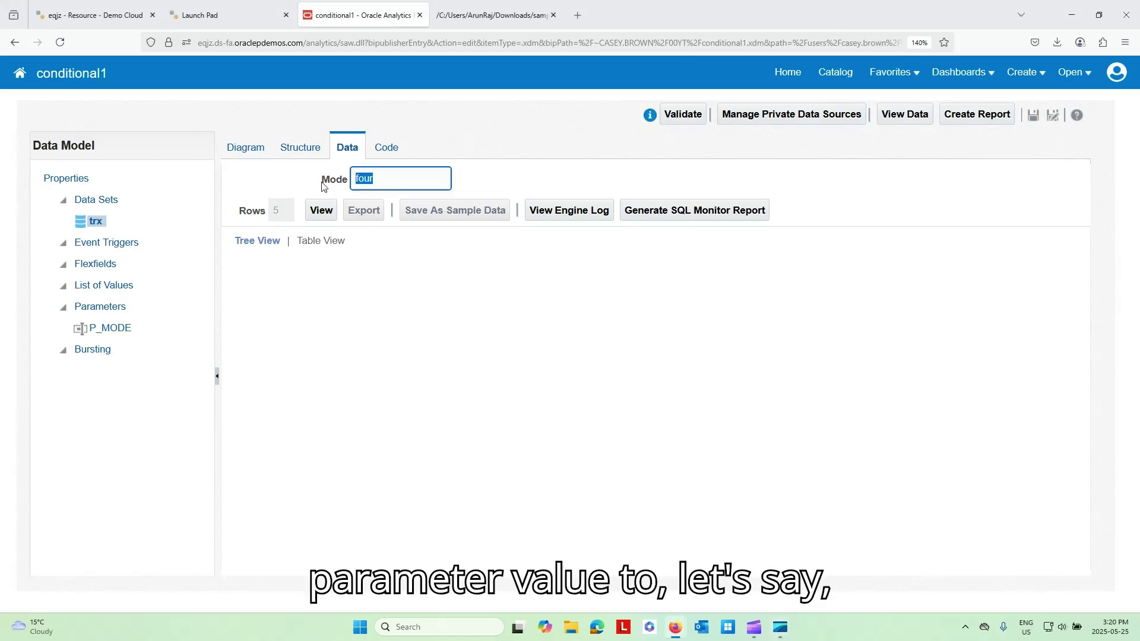
pyautogui.write('FIRST')
pyautogui.press('capslock')
pyautogui.press('BackSpace')
pyautogui.press('BackSpace')
pyautogui.press('BackSpace')
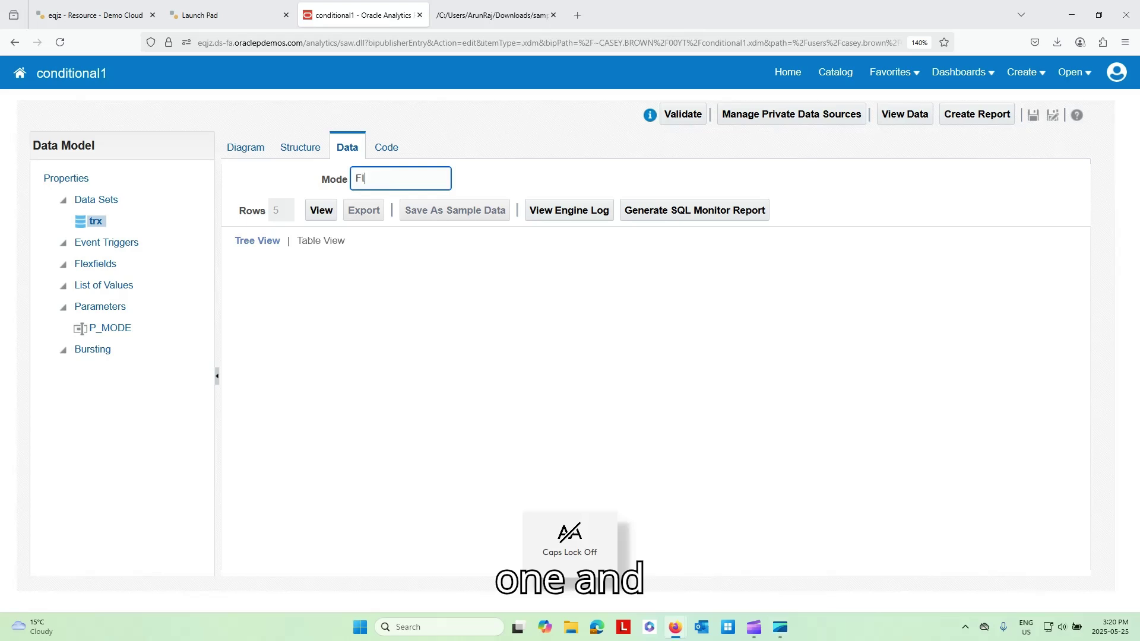
pyautogui.press('BackSpace')
pyautogui.press('BackSpace')
pyautogui.press('capslock')
pyautogui.write('ONE')
pyautogui.click(313, 215)
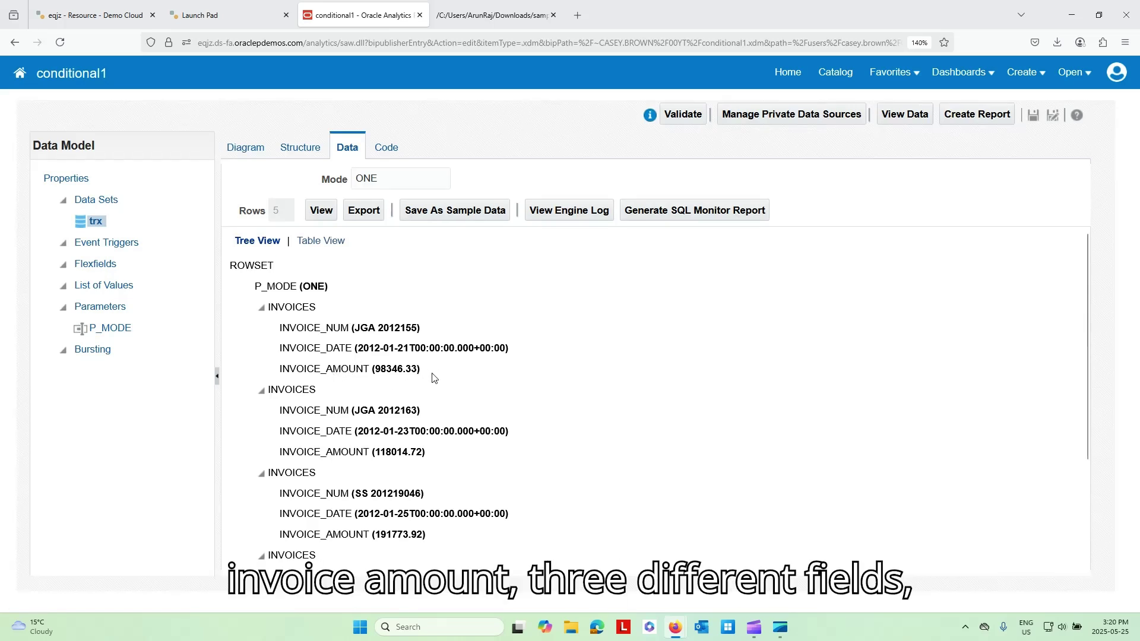
pyautogui.moveTo(423, 370); pyautogui.dragTo(256, 332)
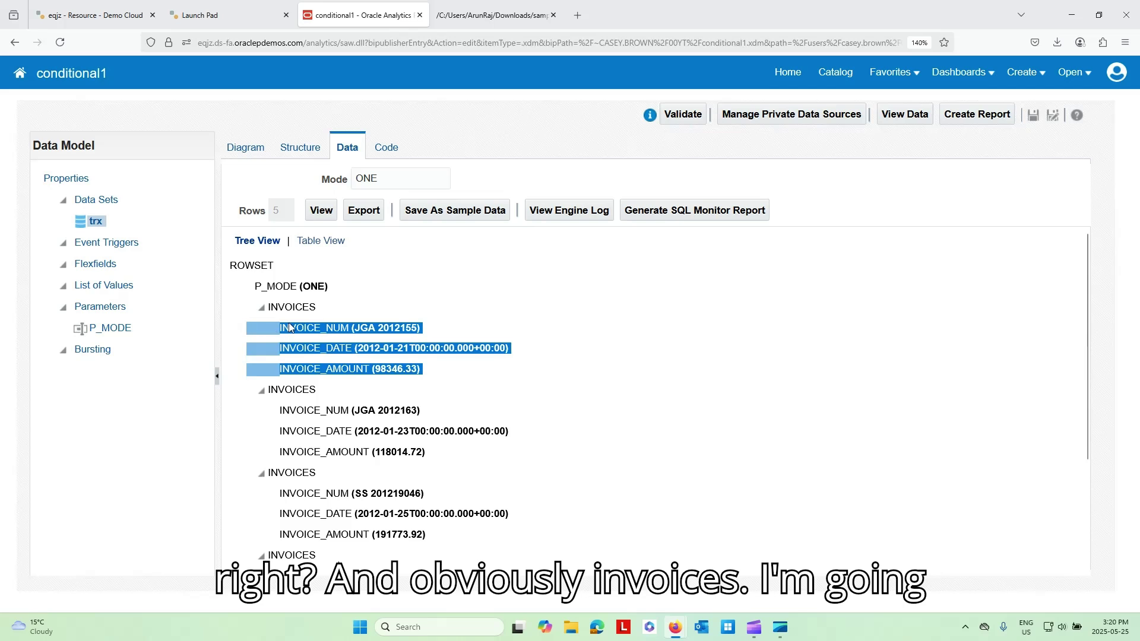
pyautogui.tripleClick(291, 310)
# - Preview data for mode TWO, which adds an AMOUNT_PAID field to each invoice
pyautogui.doubleClick(386, 179)
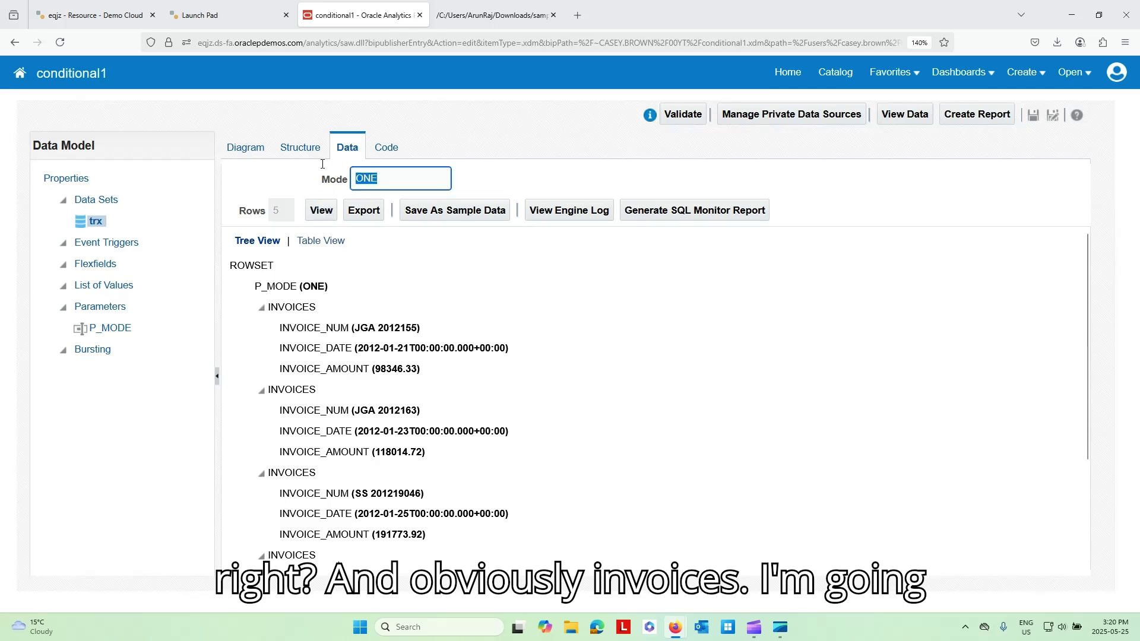
pyautogui.write('TWO')
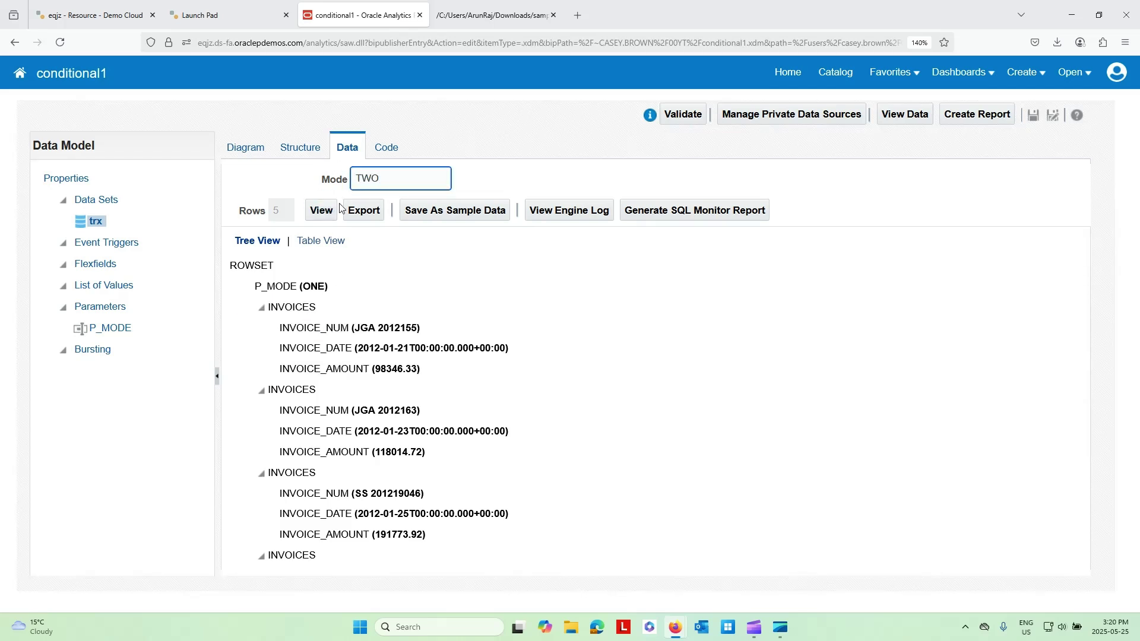
pyautogui.click(334, 210)
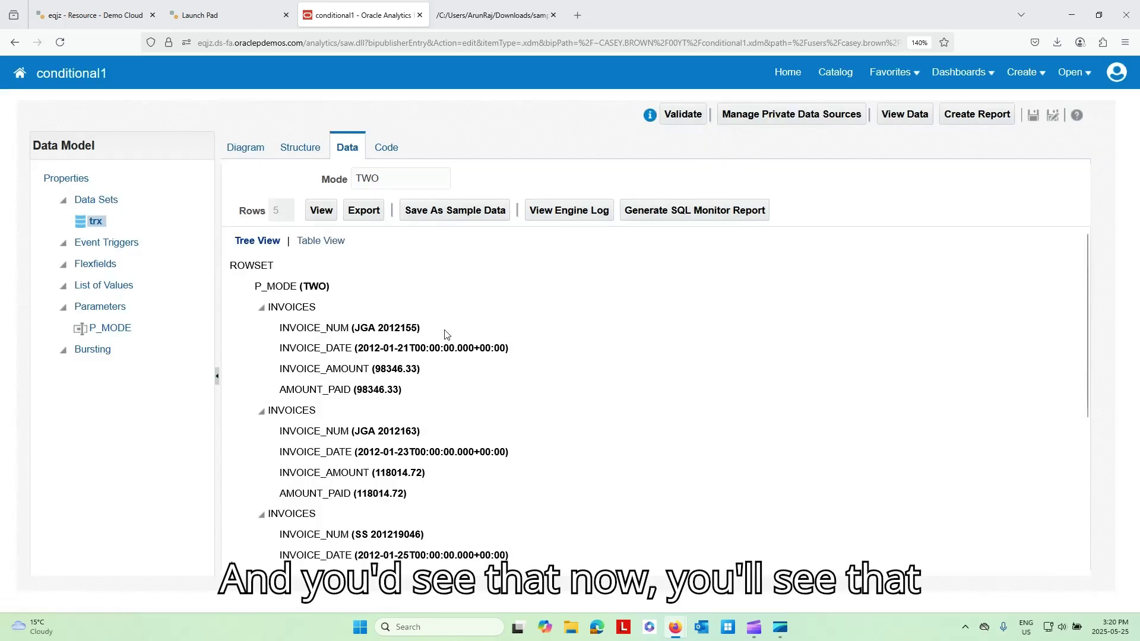
pyautogui.moveTo(425, 397); pyautogui.dragTo(282, 392)
pyautogui.click(343, 398)
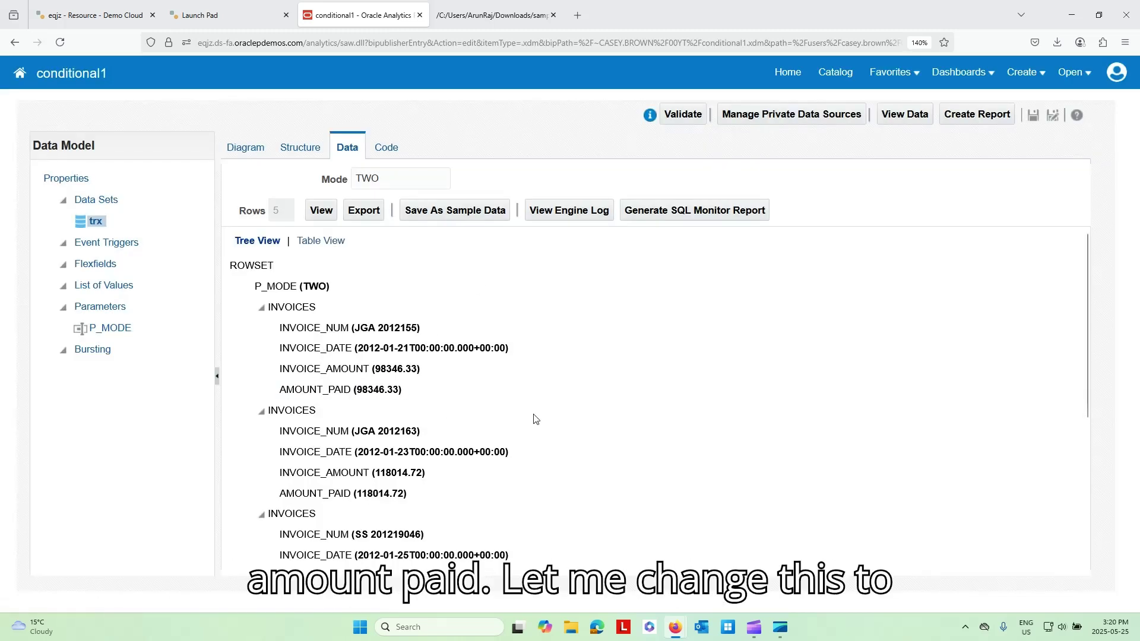
# - Preview the ELSE mode's TRX_NUMBER and TRX_DATE rows, then switch to the data model diagram
pyautogui.doubleClick(367, 179)
pyautogui.write('ELSE')
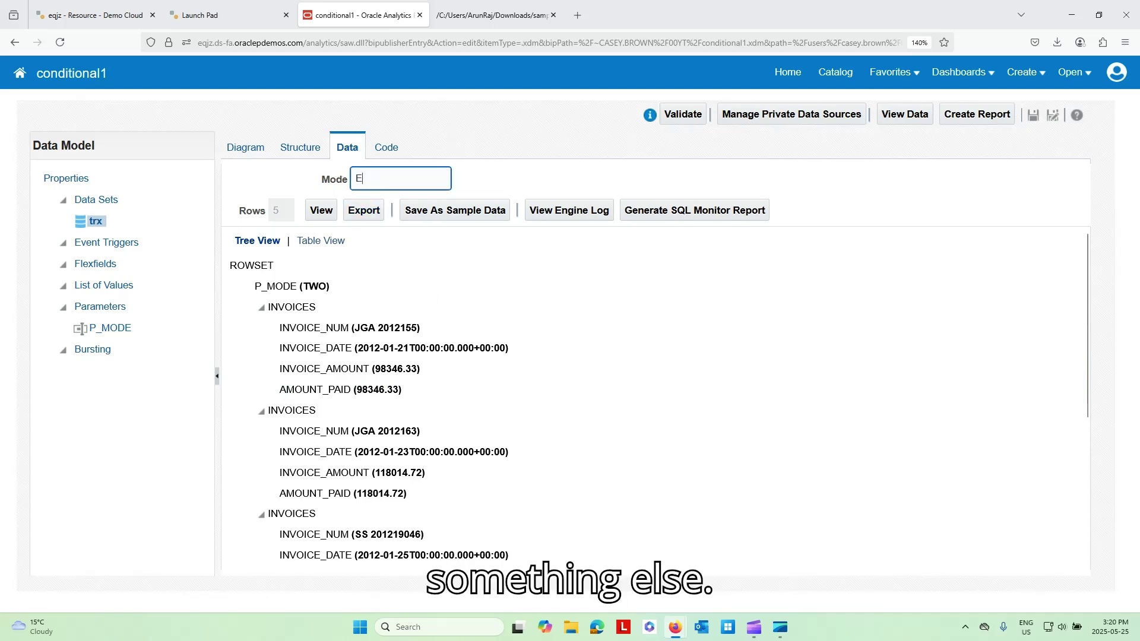
pyautogui.click(321, 212)
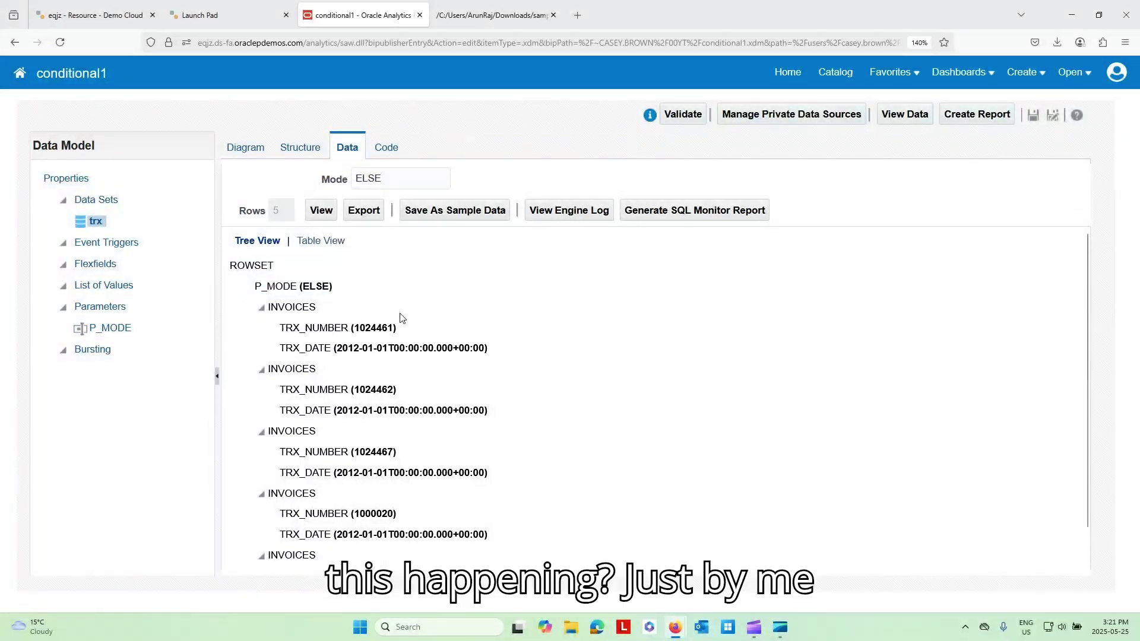
pyautogui.moveTo(390, 178); pyautogui.dragTo(329, 179)
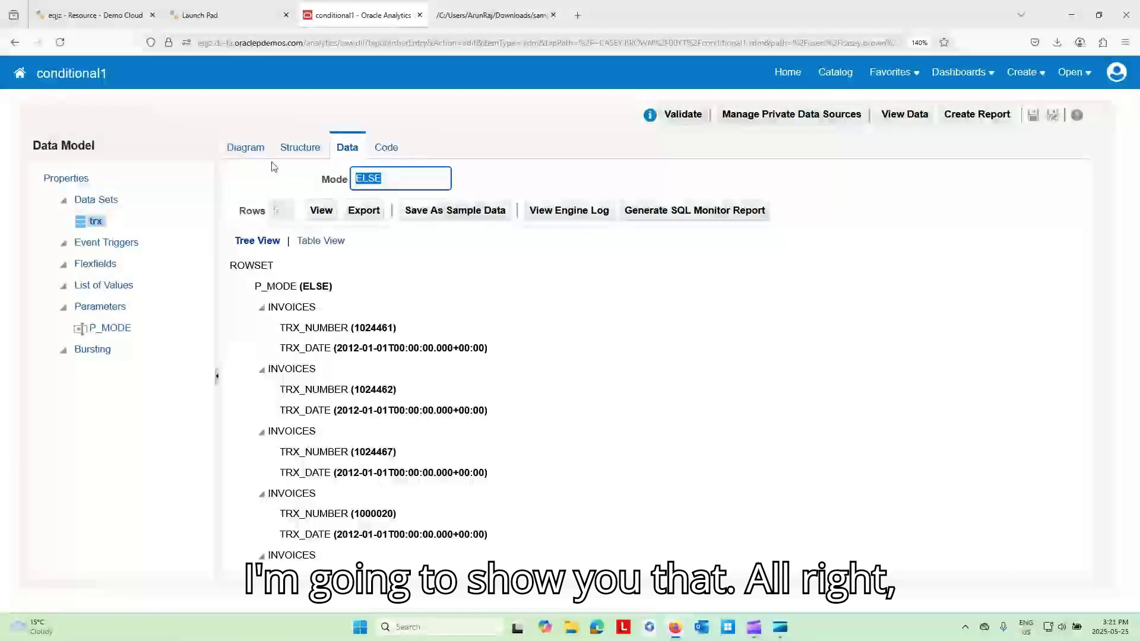
pyautogui.click(245, 149)
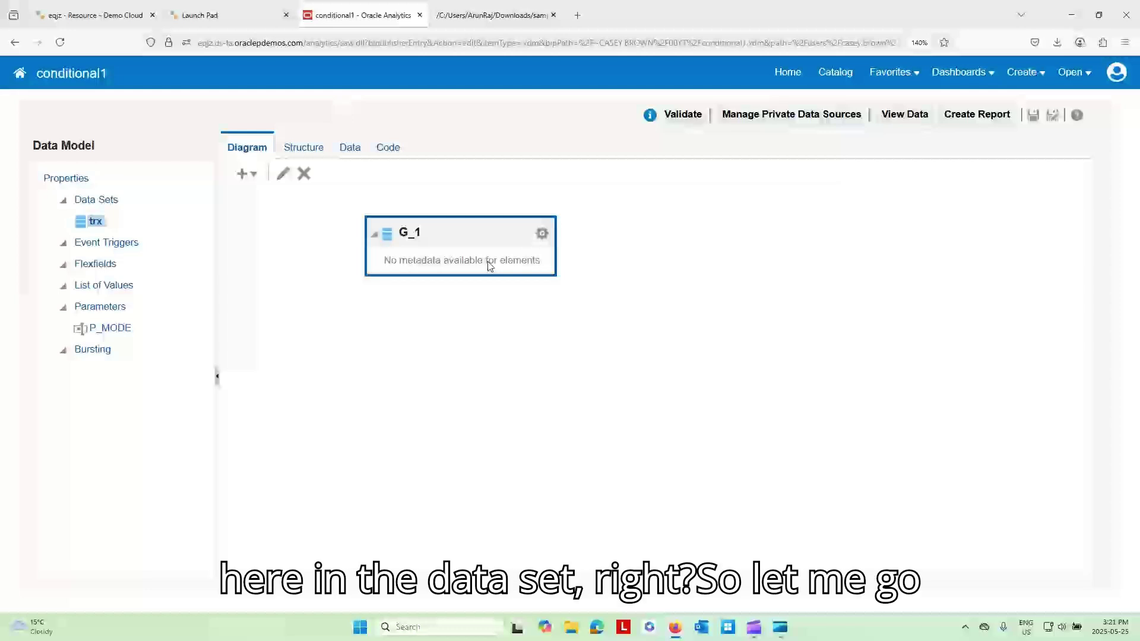
# - Open the G_1 data set's options to edit the trx data set
pyautogui.click(548, 241)
pyautogui.click(584, 265)
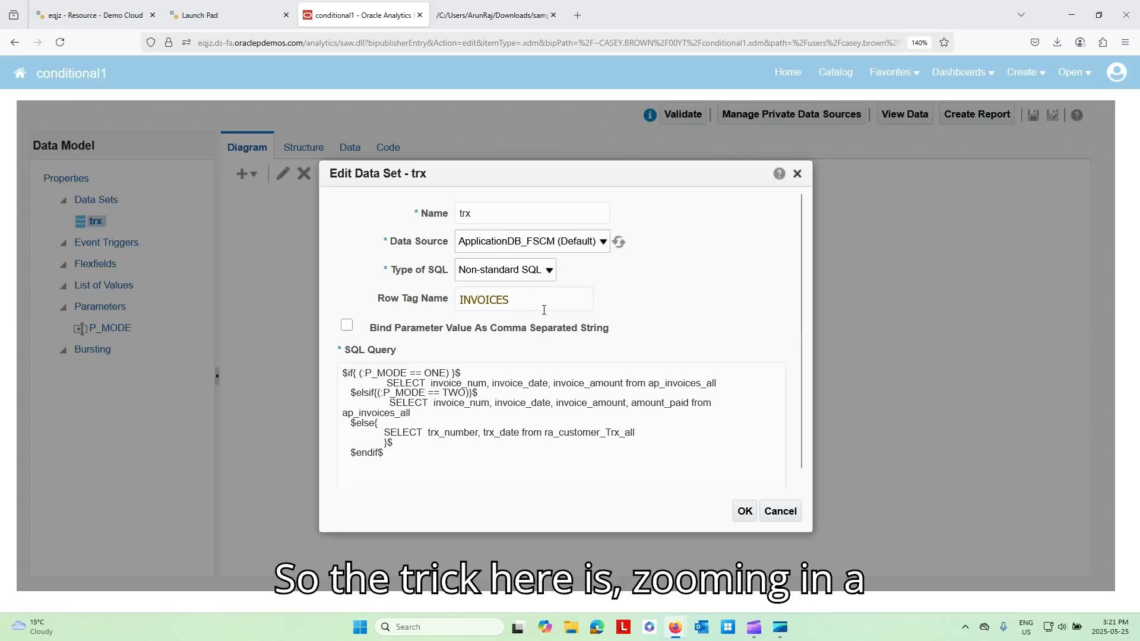
pyautogui.hotkey('ctrl', '+')
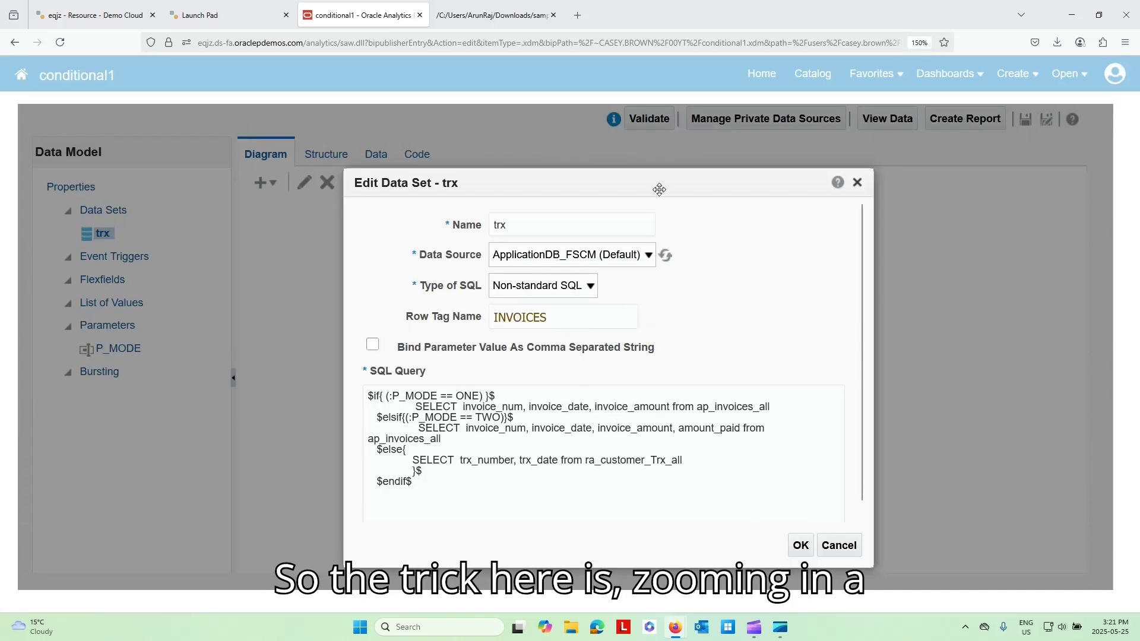
pyautogui.moveTo(659, 188); pyautogui.dragTo(642, 155)
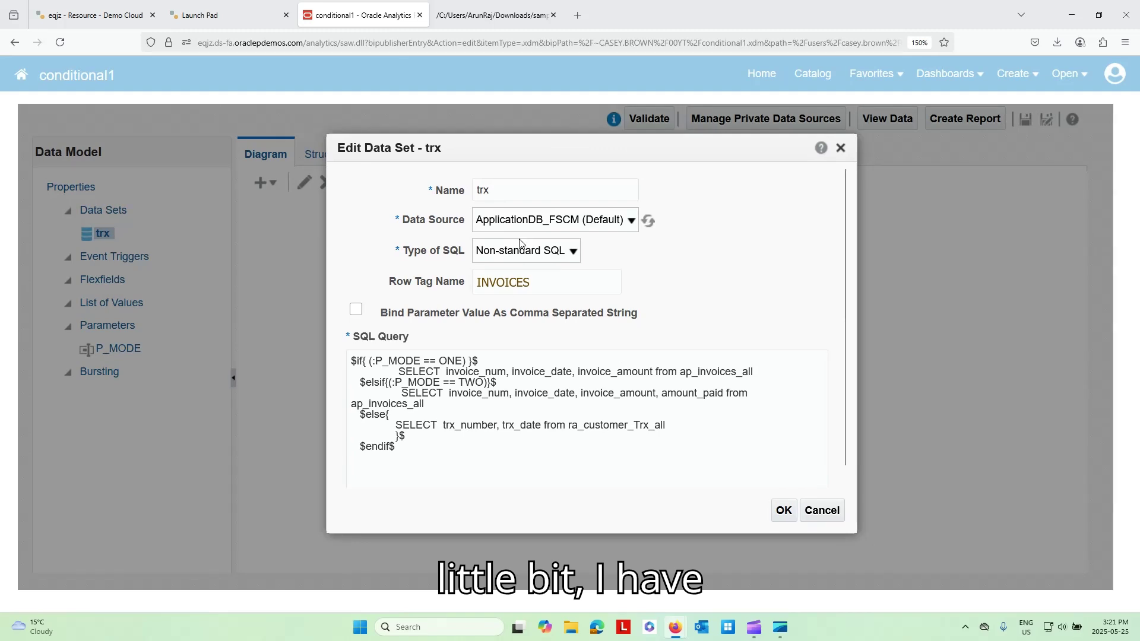
pyautogui.click(467, 362)
pyautogui.moveTo(468, 362); pyautogui.dragTo(344, 361)
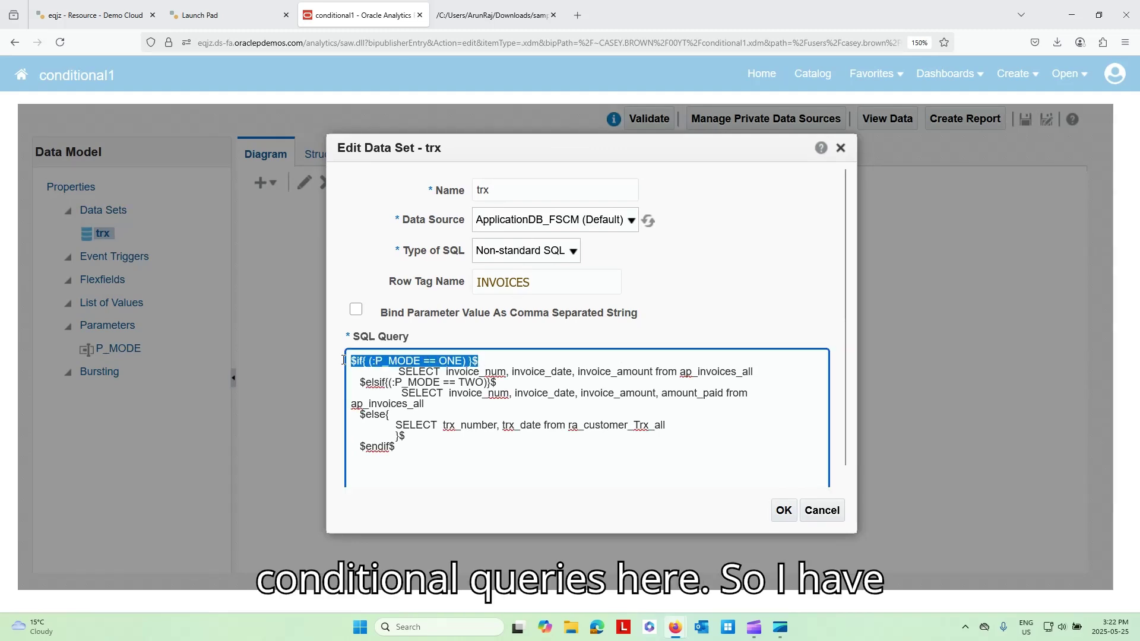
pyautogui.click(467, 405)
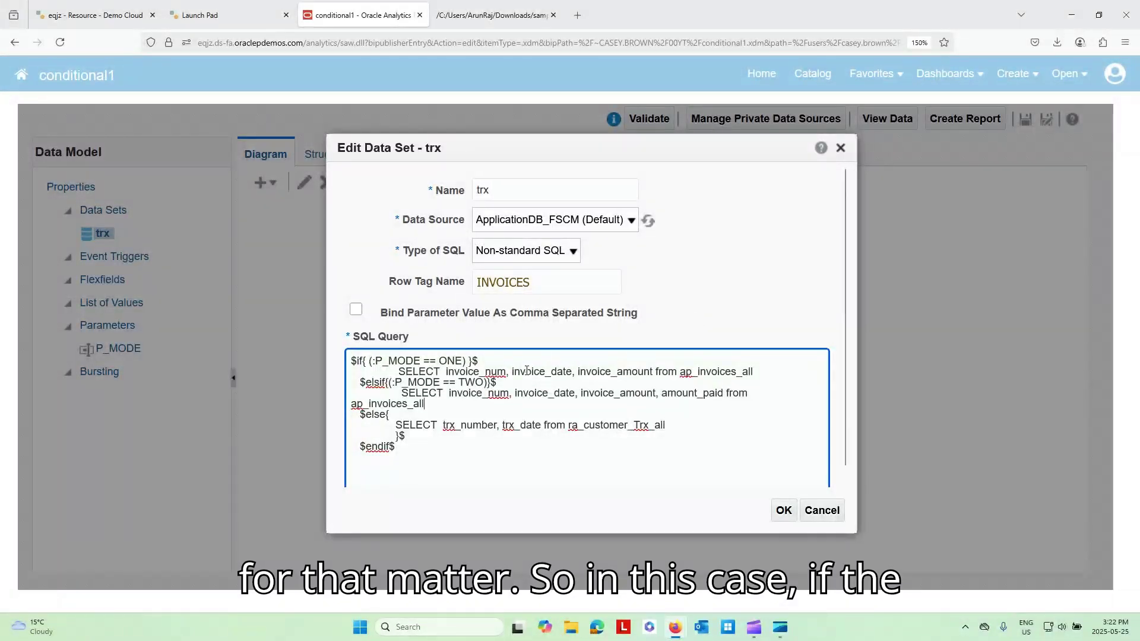
pyautogui.click(443, 361)
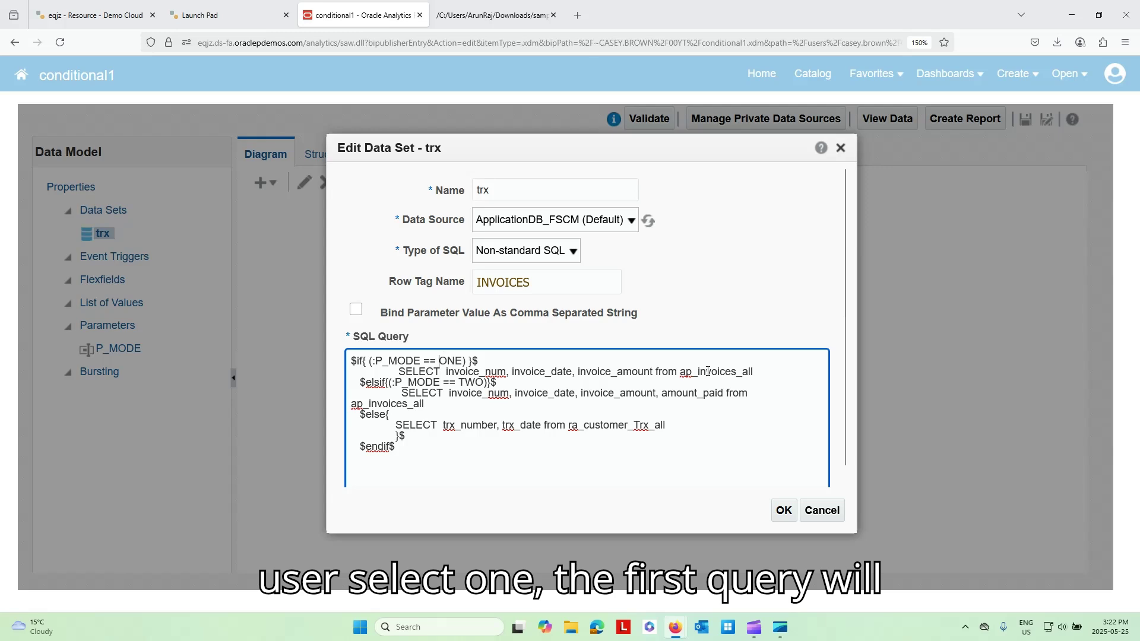
pyautogui.moveTo(775, 375); pyautogui.dragTo(398, 372)
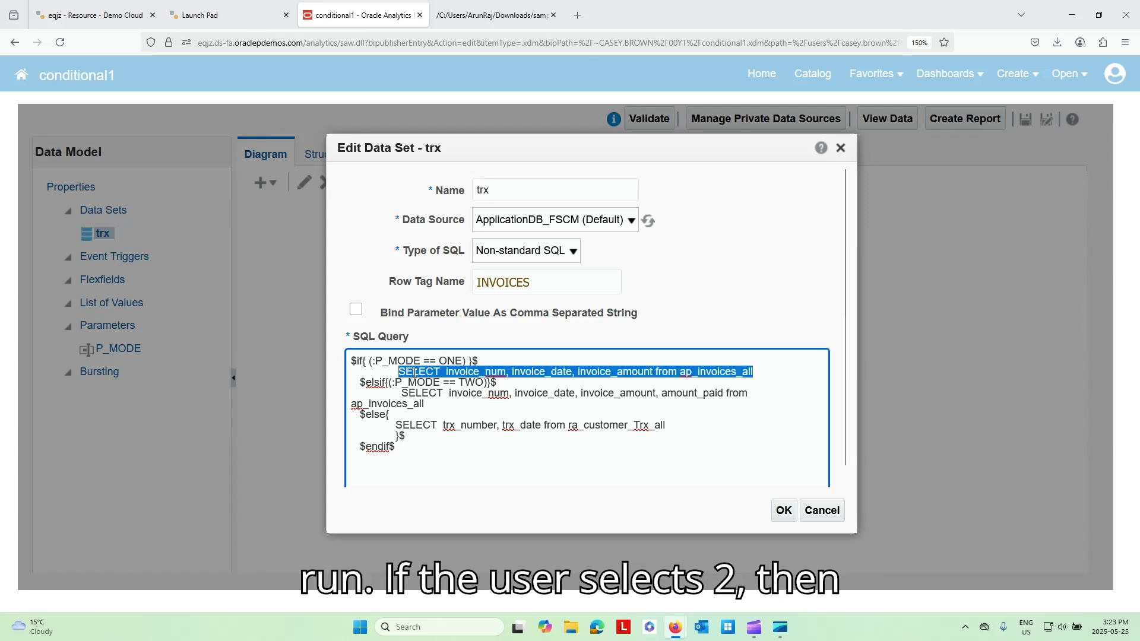
pyautogui.doubleClick(471, 382)
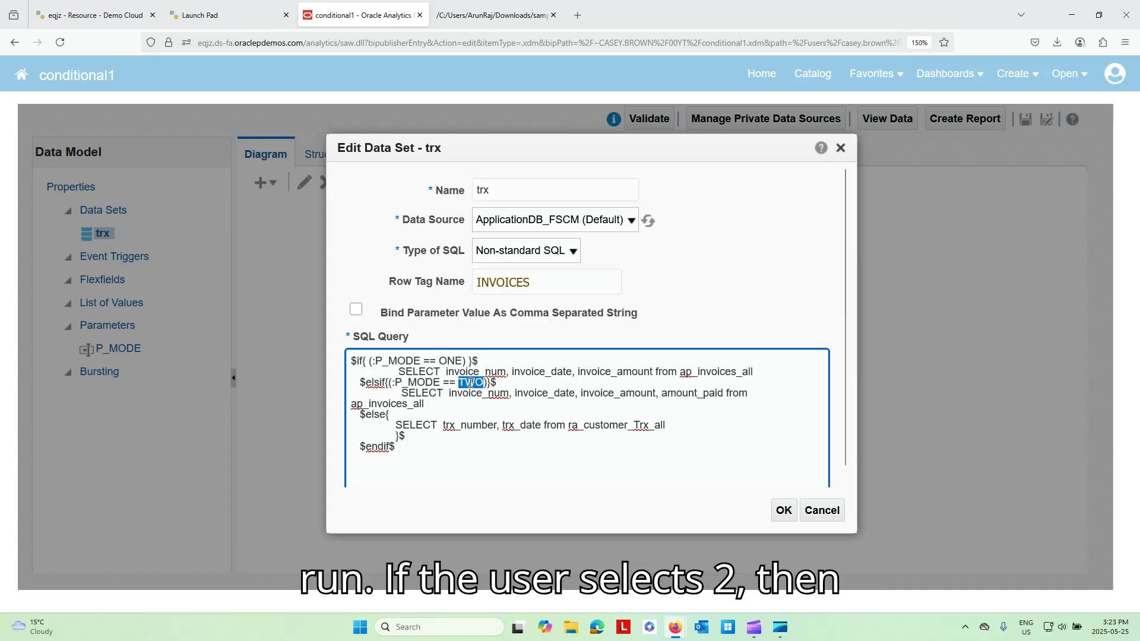
pyautogui.doubleClick(737, 393)
pyautogui.moveTo(750, 393); pyautogui.dragTo(405, 397)
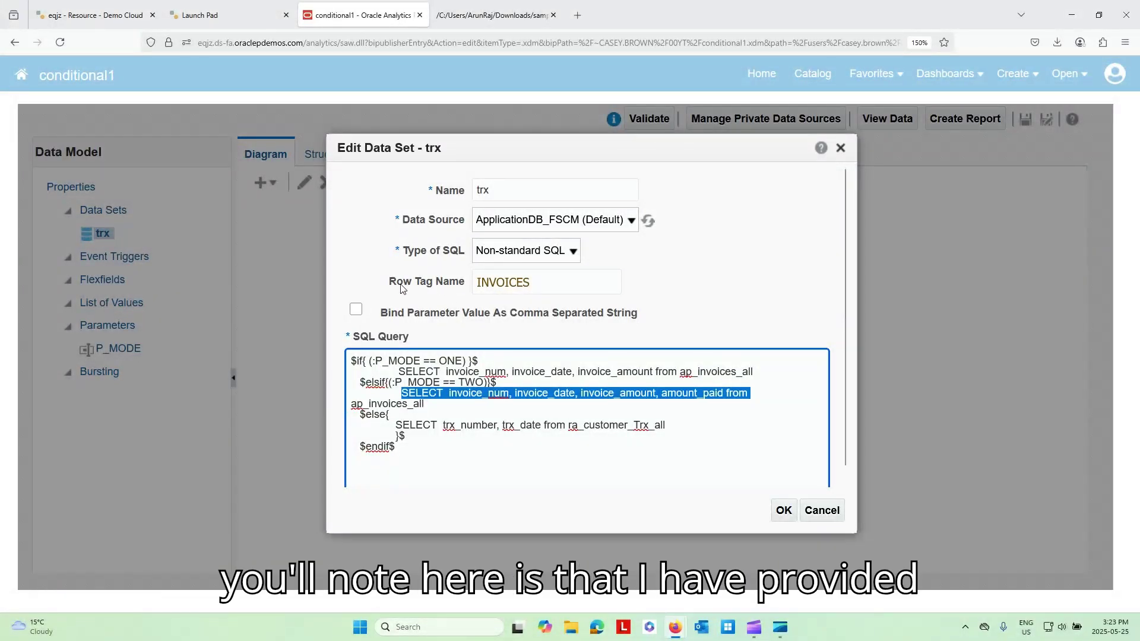
pyautogui.doubleClick(545, 284)
# - Save the trx data set edits and return to the data preview
pyautogui.click(701, 311)
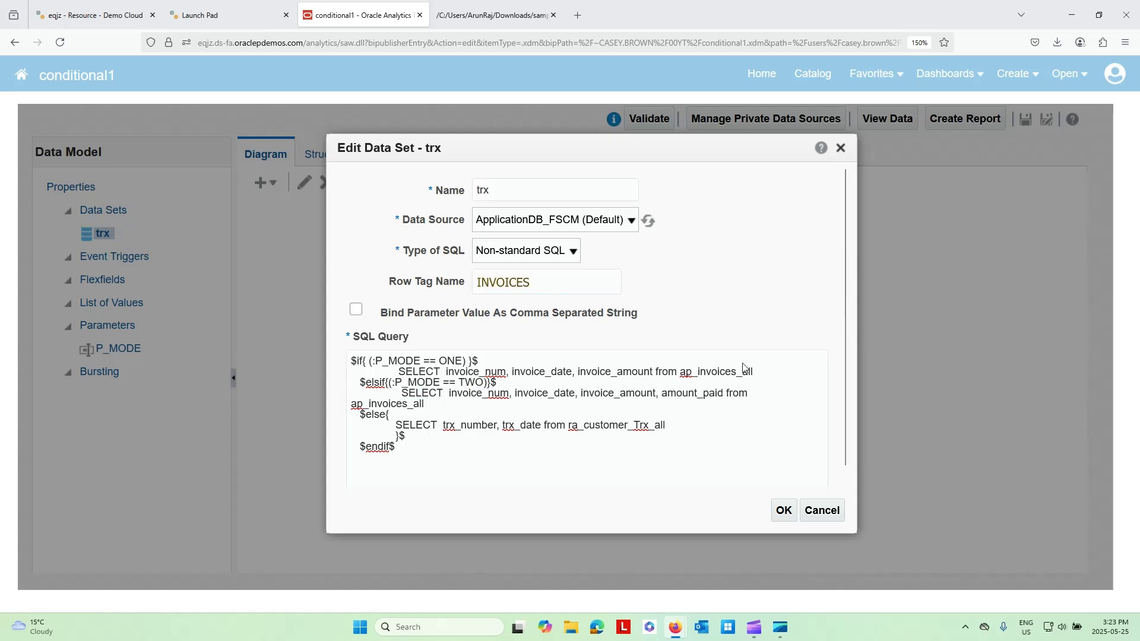
pyautogui.click(797, 512)
pyautogui.click(377, 156)
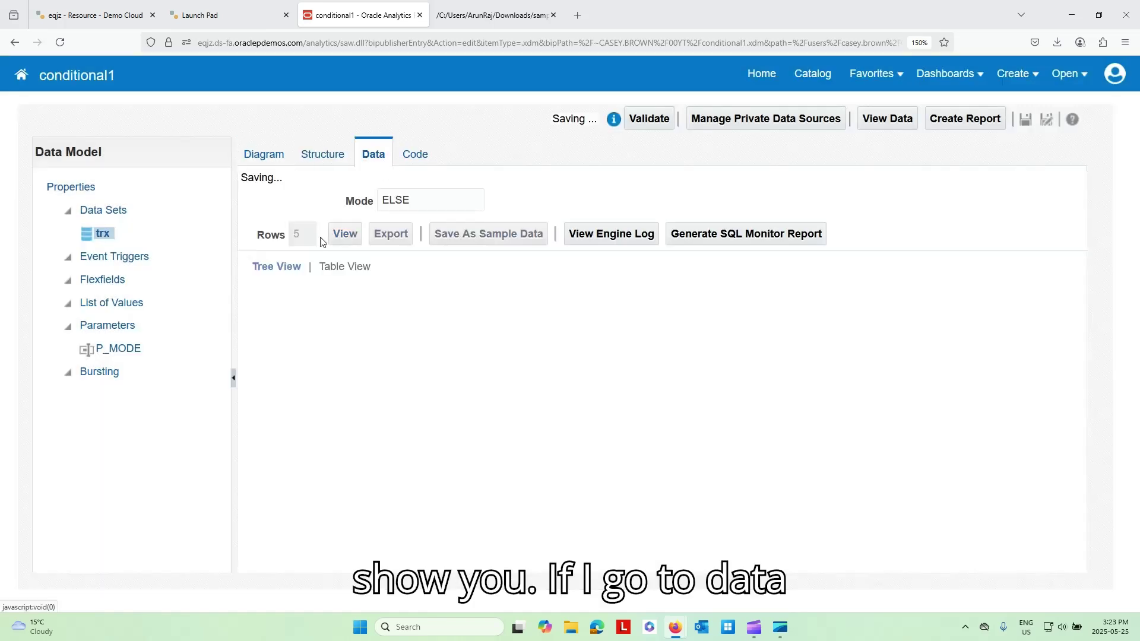
# - Preview mode ONE and highlight the INVOICES record element
pyautogui.click(392, 186)
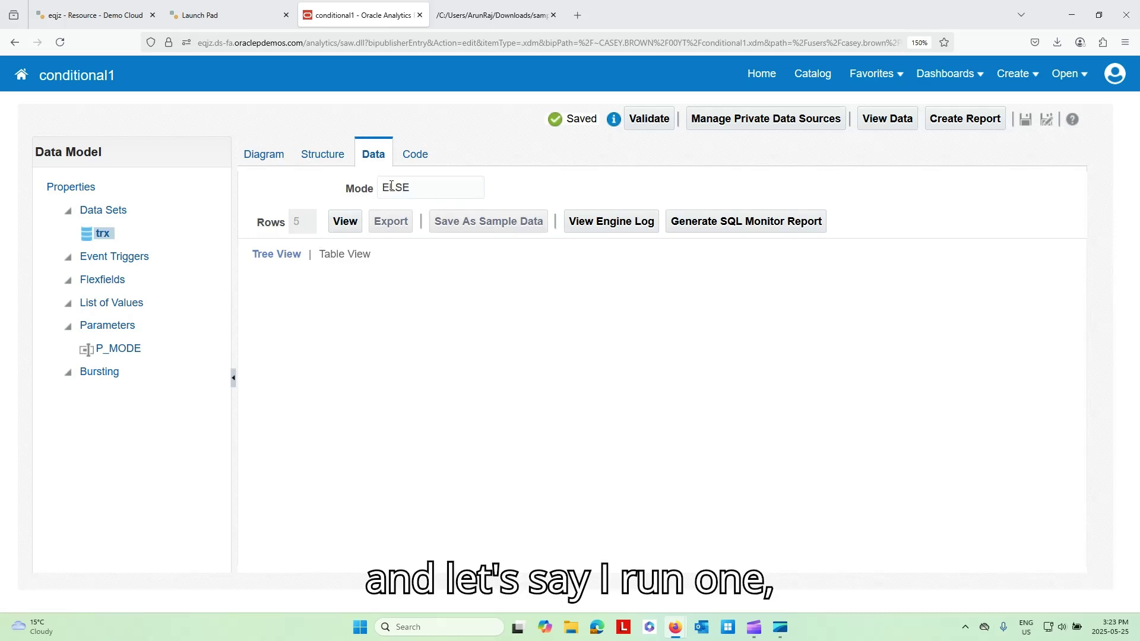
pyautogui.click(391, 186)
pyautogui.write('ONE')
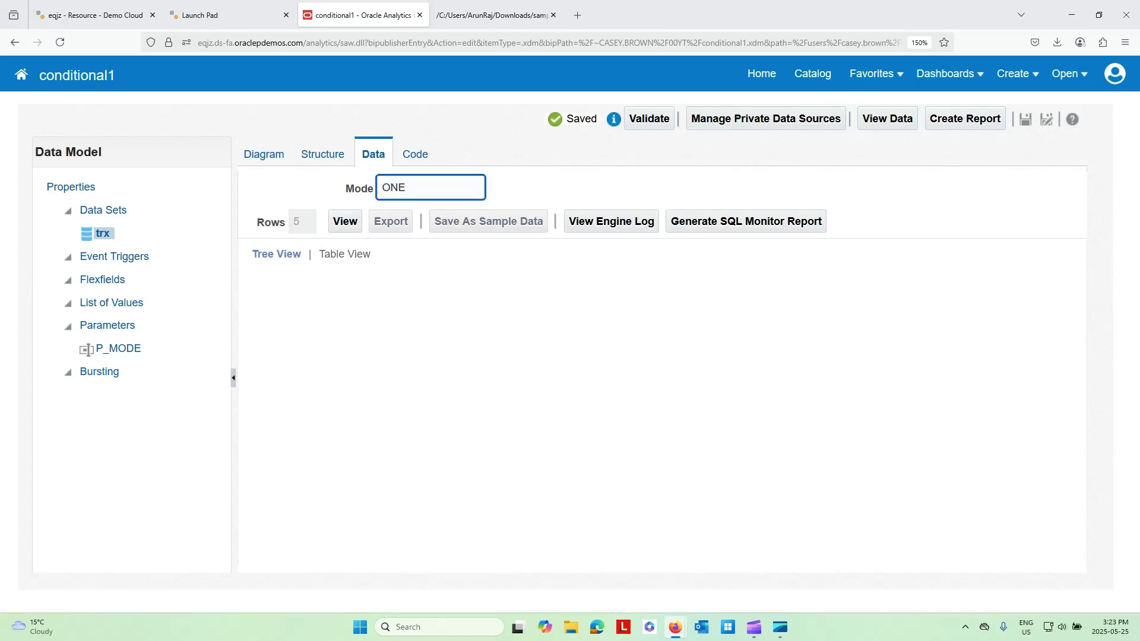
pyautogui.click(347, 222)
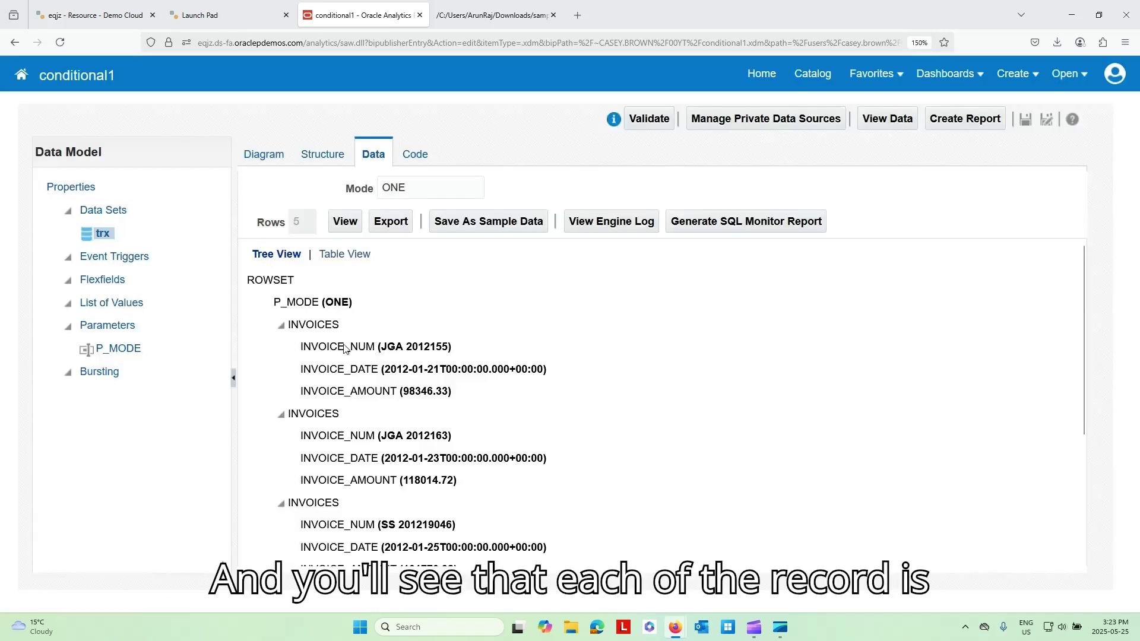
pyautogui.moveTo(341, 327); pyautogui.dragTo(292, 332)
pyautogui.click(362, 335)
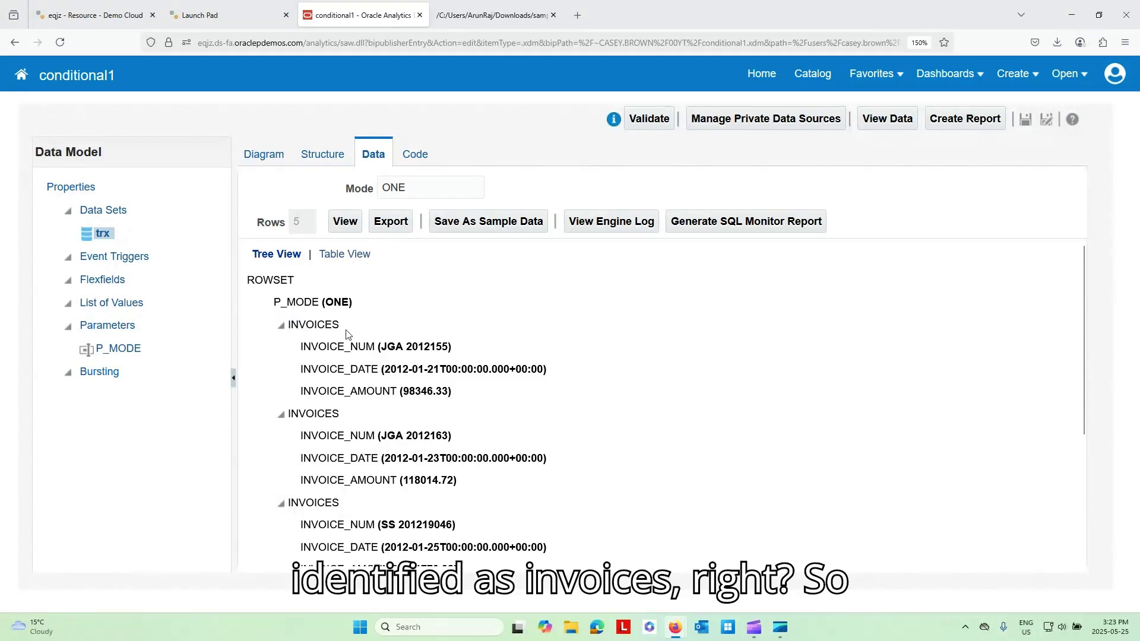
pyautogui.moveTo(347, 332); pyautogui.dragTo(292, 331)
# - Delete the trx data set's INVOICES row tag name, leaving it empty, and confirm
pyautogui.click(267, 157)
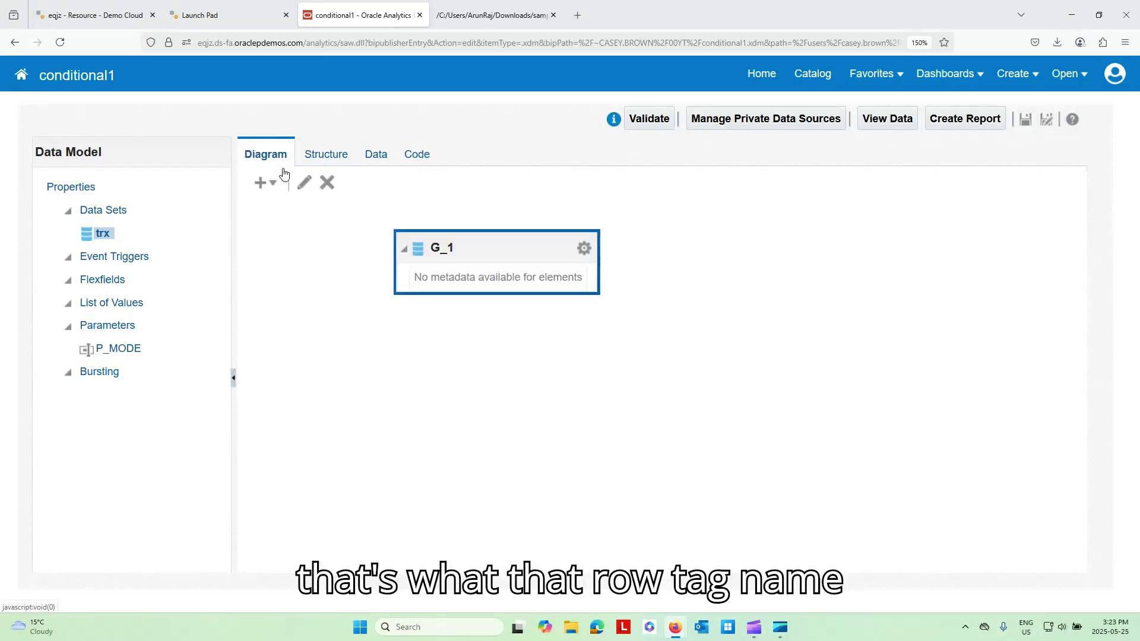
pyautogui.click(304, 183)
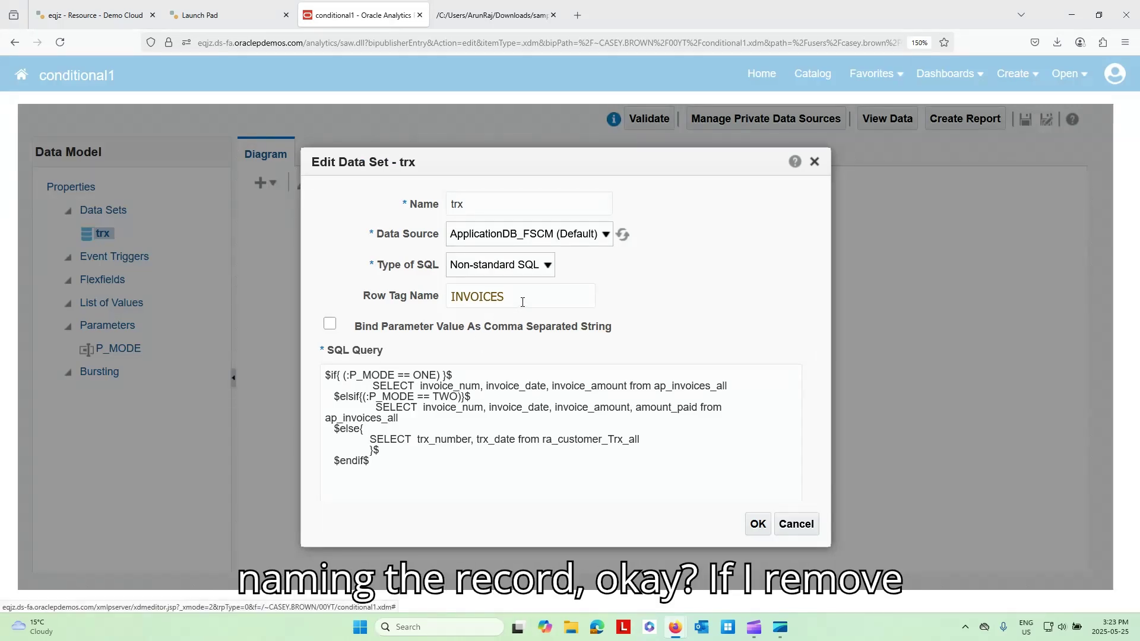
pyautogui.moveTo(522, 301); pyautogui.dragTo(441, 292)
pyautogui.press('BackSpace')
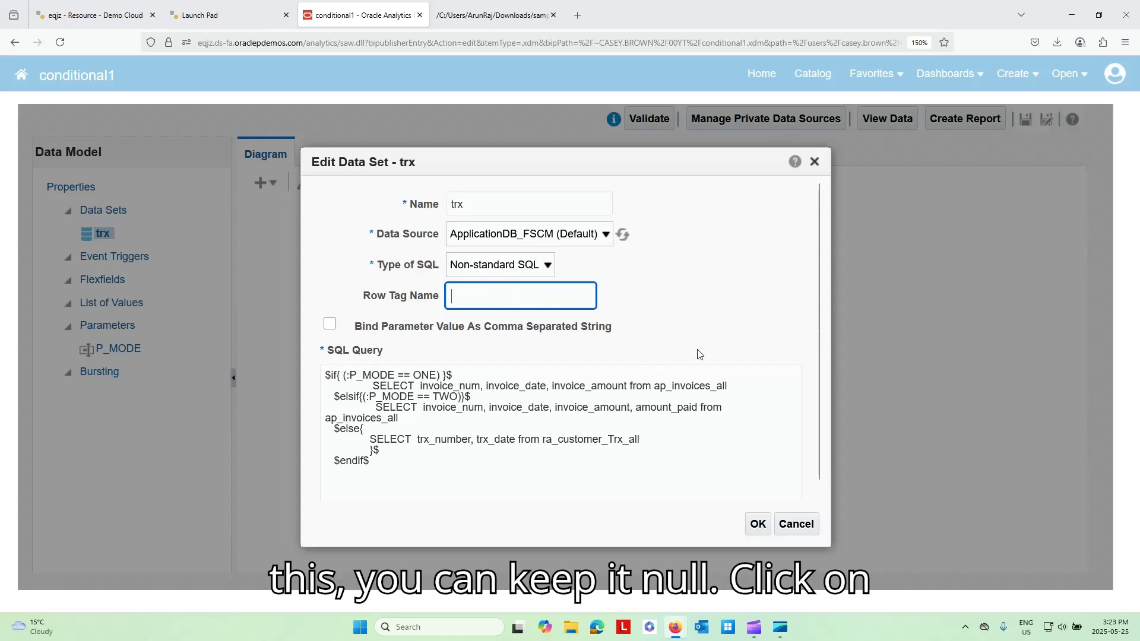
pyautogui.click(700, 354)
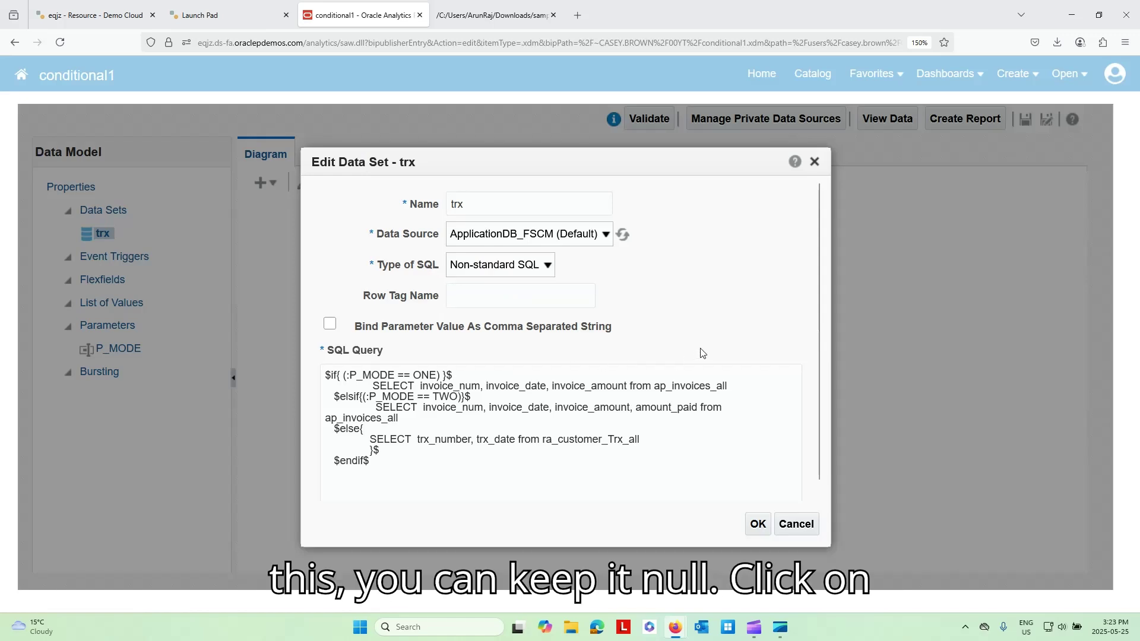
pyautogui.click(758, 524)
# - Rerun the mode ONE preview, now showing invoice records under a ROW element
pyautogui.click(385, 161)
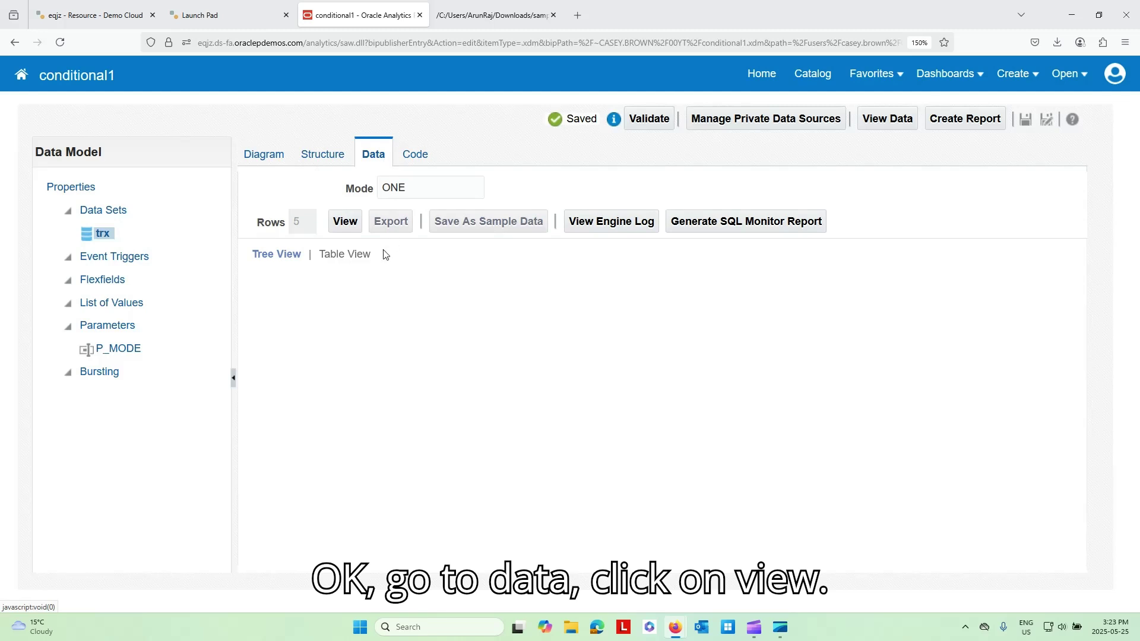
pyautogui.click(345, 221)
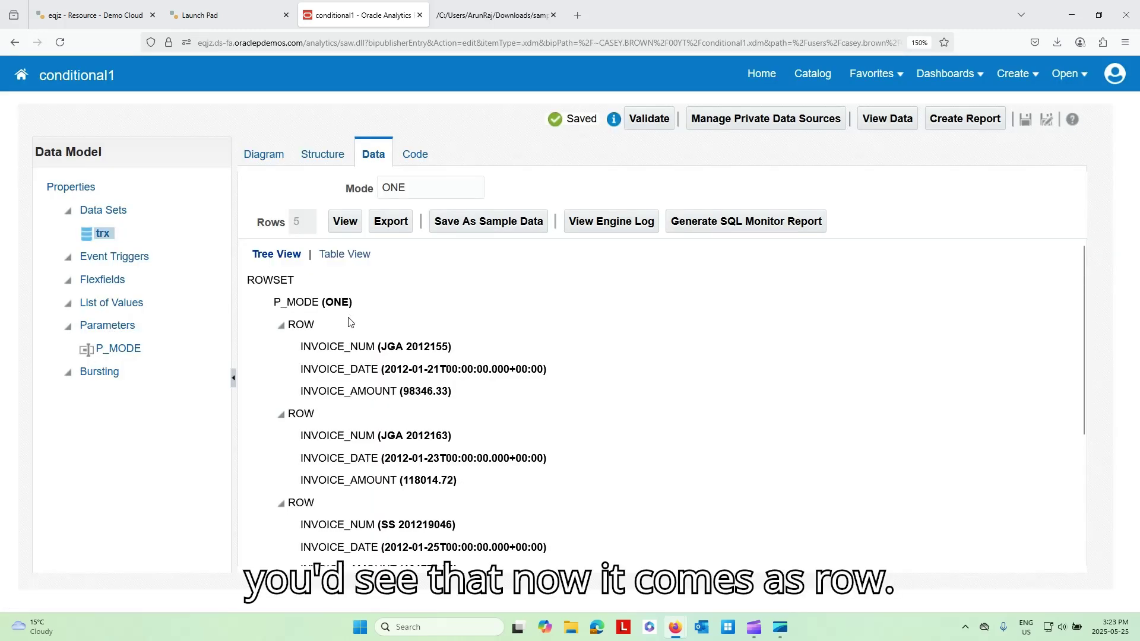
pyautogui.moveTo(313, 328); pyautogui.dragTo(291, 327)
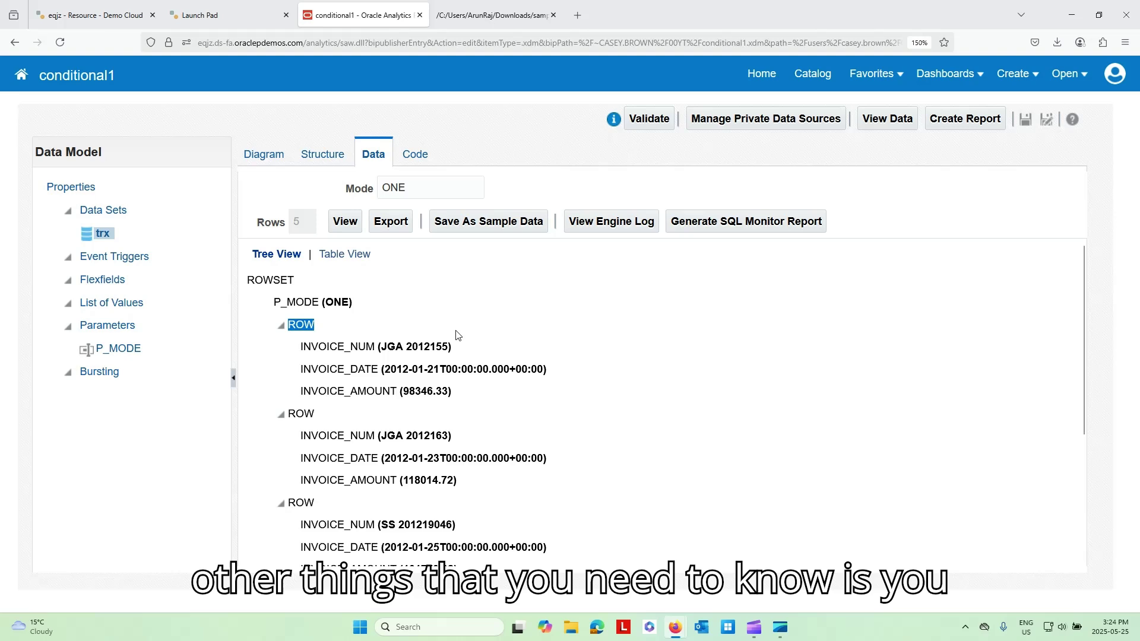
# - Save the mode ONE ROW output as sample data and close the earlier sample file
pyautogui.click(492, 224)
pyautogui.click(671, 380)
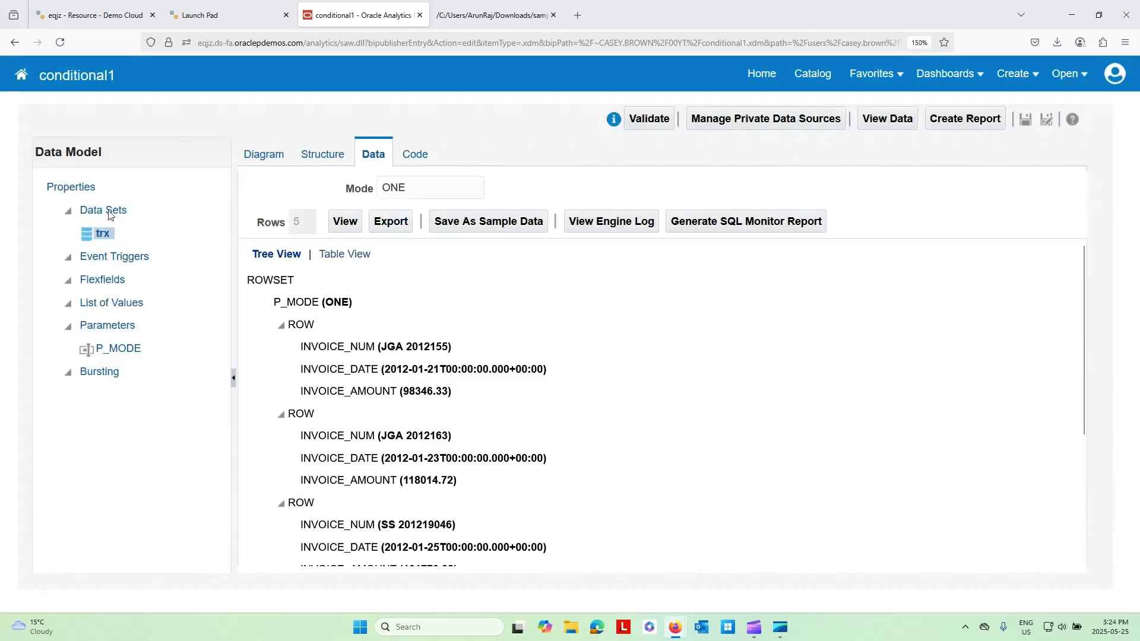
pyautogui.click(482, 16)
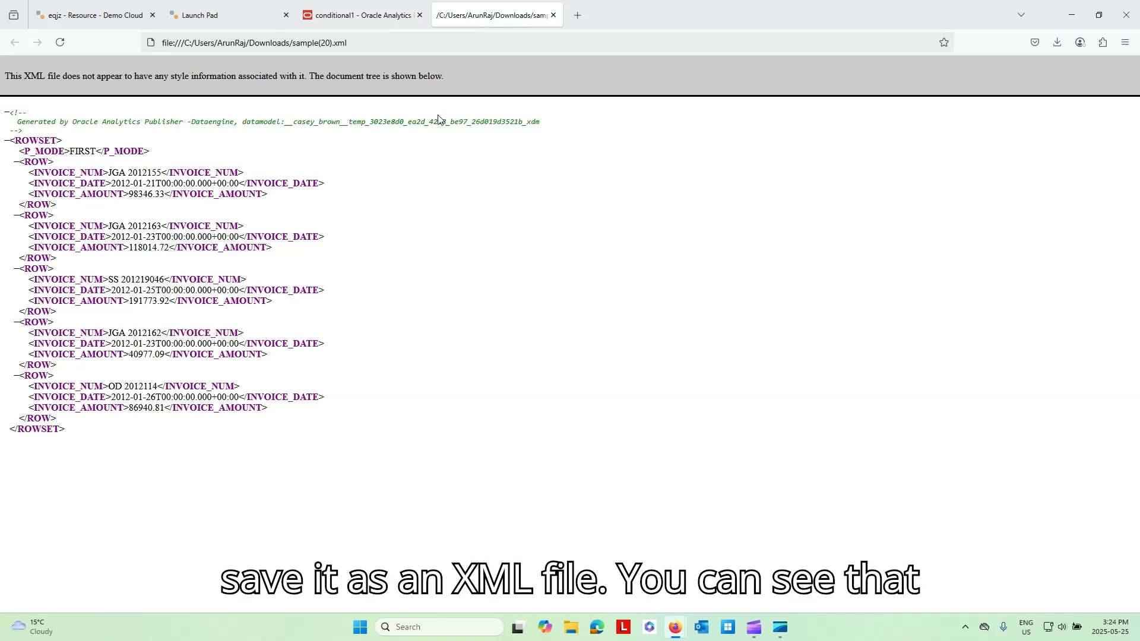
pyautogui.click(553, 16)
# - Download sample.xml from the data model properties and confirm its ROW-tagged invoice records
pyautogui.click(89, 191)
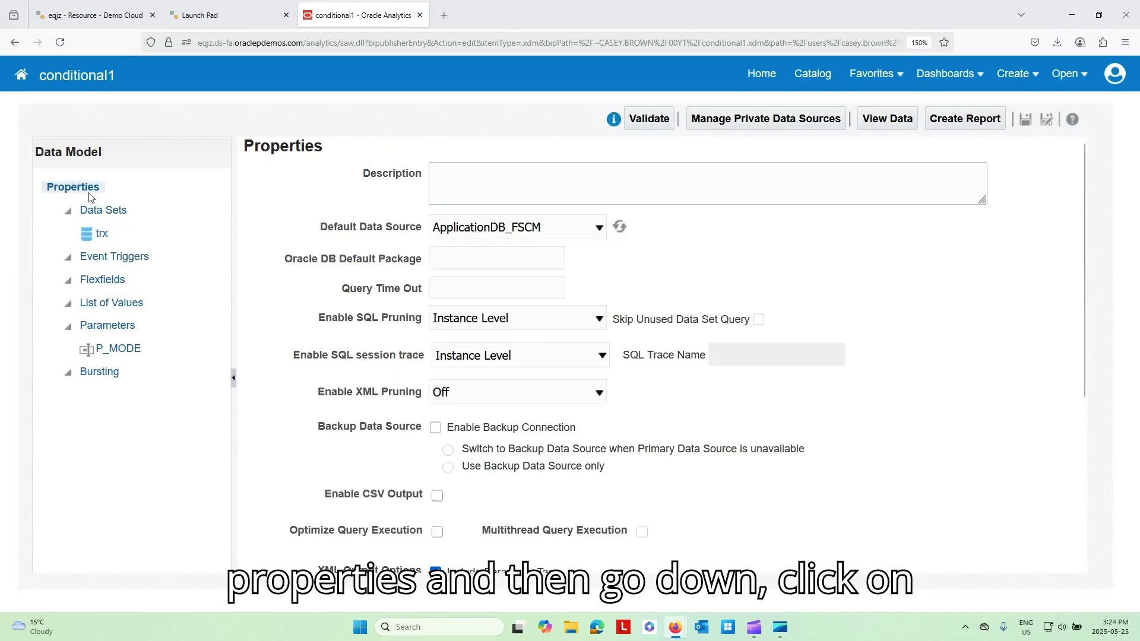
pyautogui.scroll(-2, 469, 483)
pyautogui.scroll(-2, 469, 484)
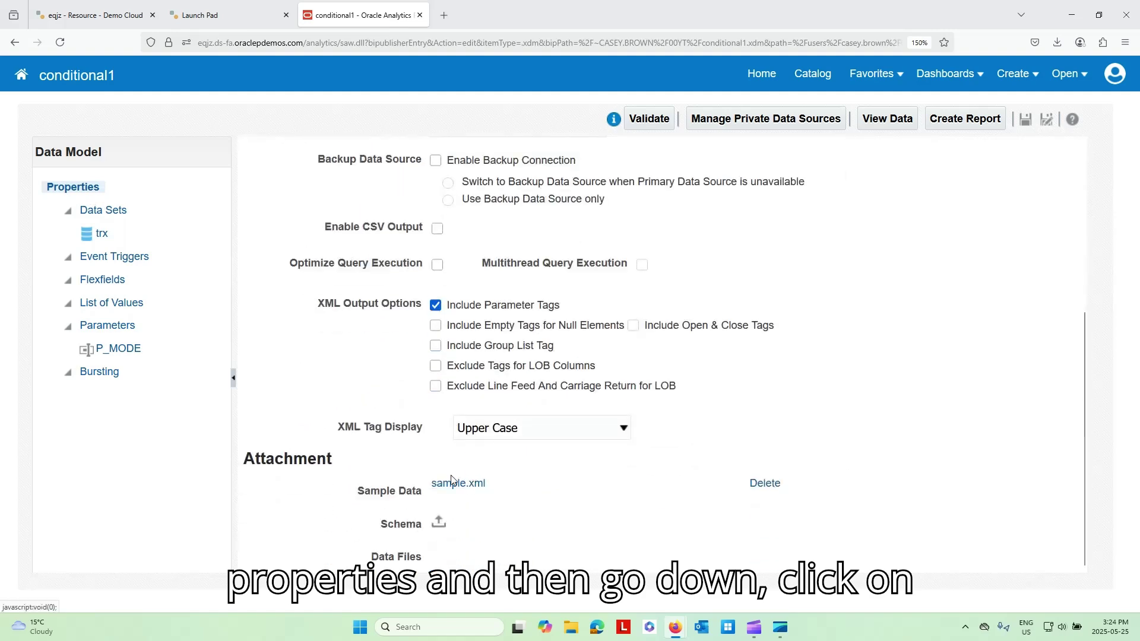
pyautogui.click(458, 483)
pyautogui.click(868, 71)
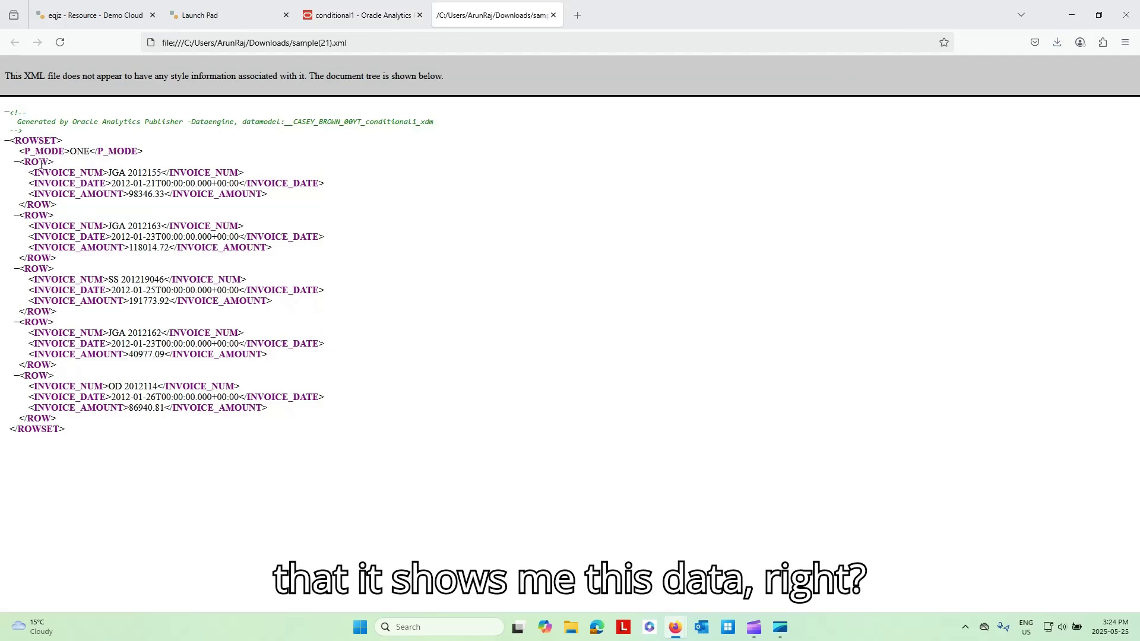
pyautogui.moveTo(81, 444); pyautogui.dragTo(4, 145)
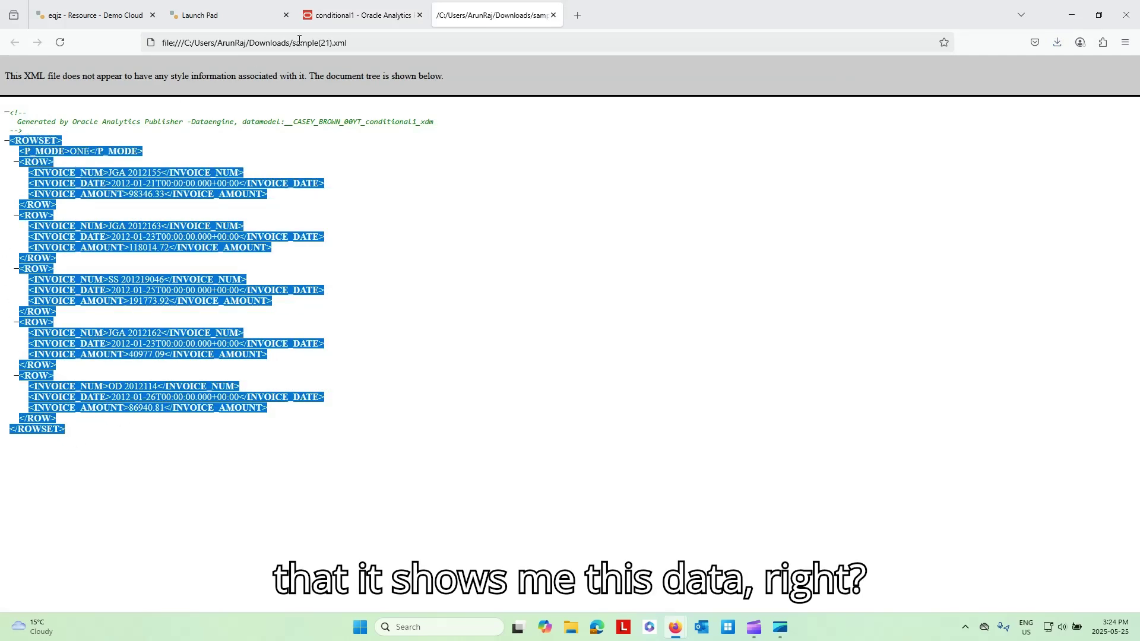
pyautogui.click(351, 15)
pyautogui.click(90, 214)
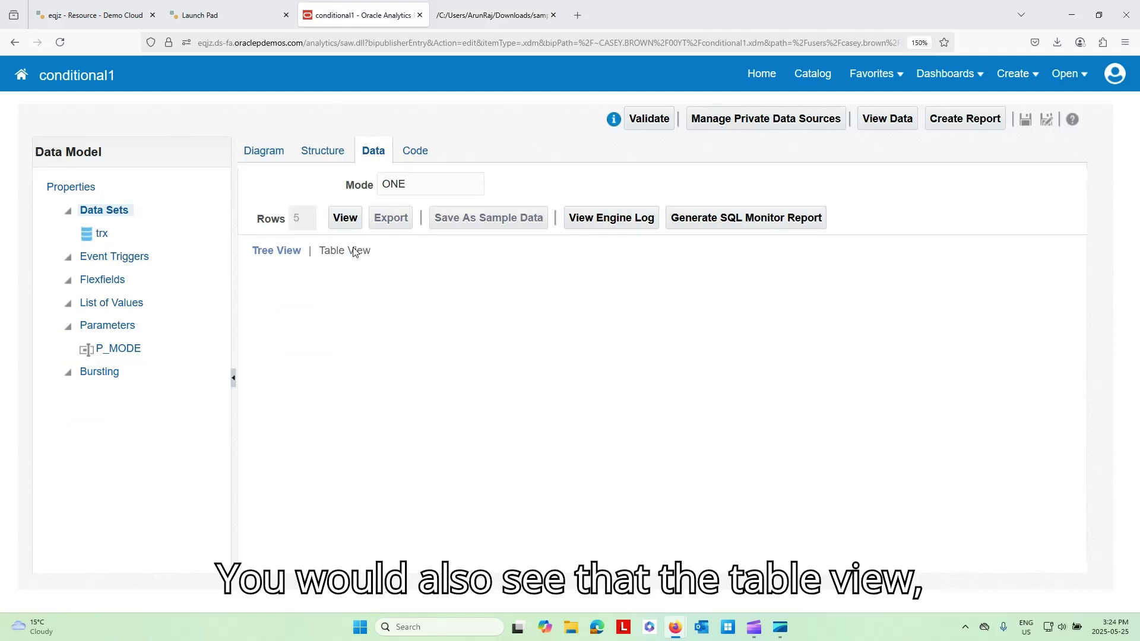
# - Rerun the preview in Table View and dismiss the warning that no table output exists
pyautogui.moveTo(380, 261); pyautogui.dragTo(319, 256)
pyautogui.click(339, 219)
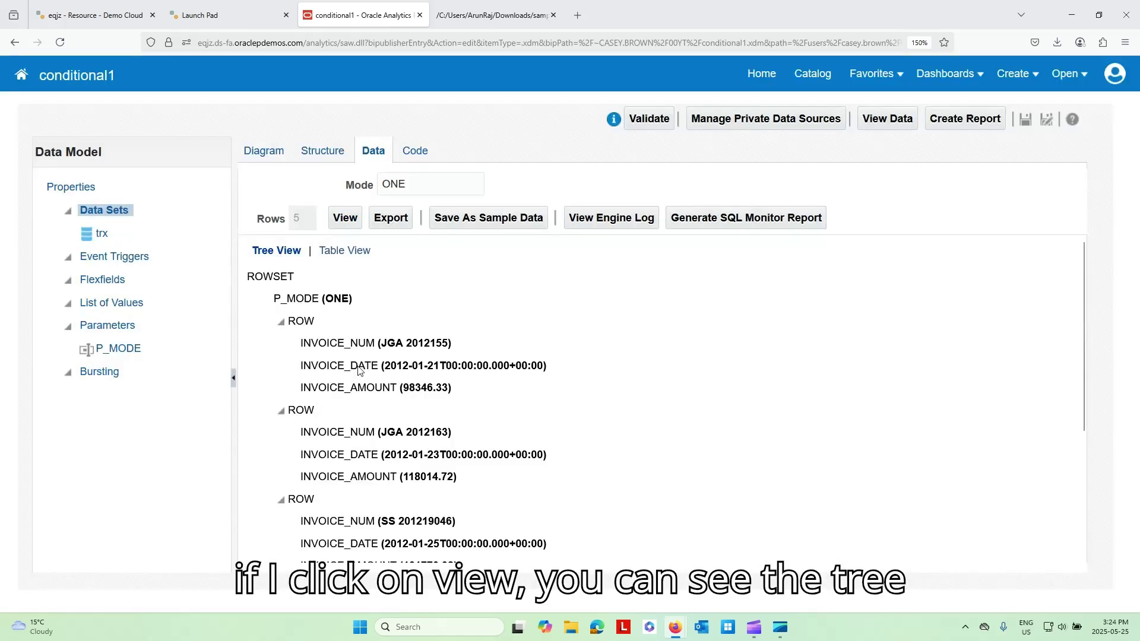
pyautogui.moveTo(372, 255); pyautogui.dragTo(310, 252)
pyautogui.click(360, 254)
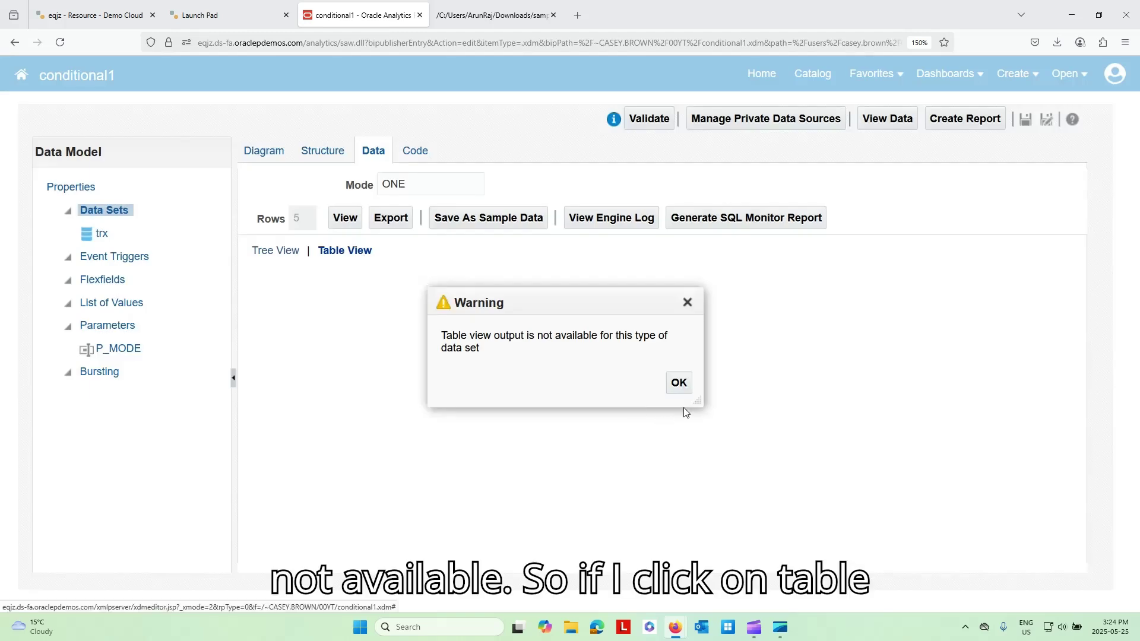
pyautogui.click(677, 384)
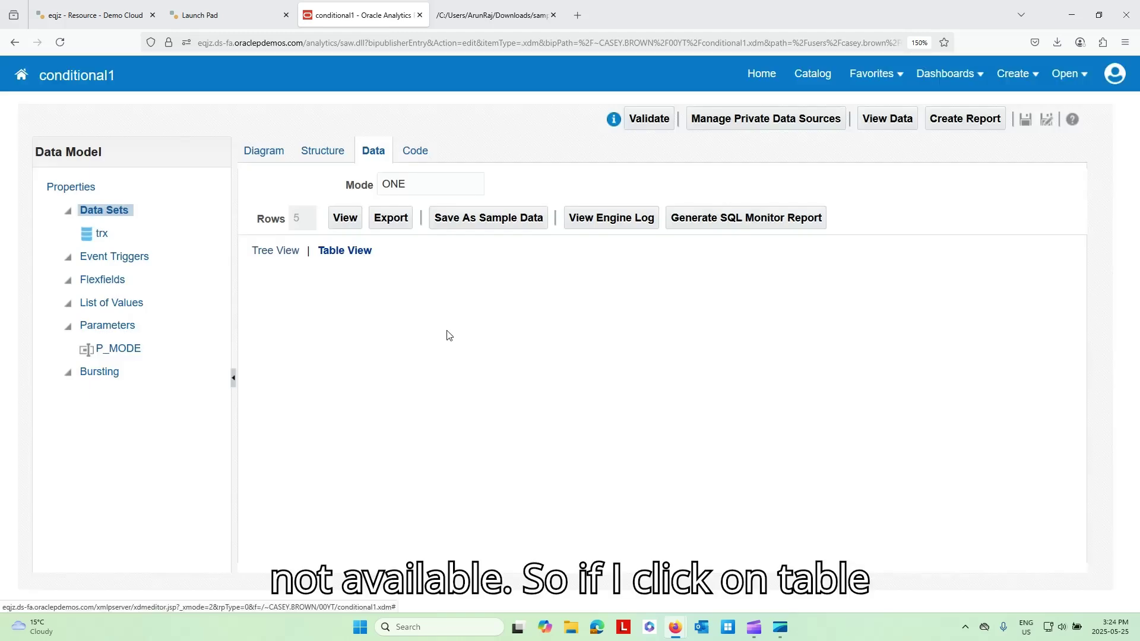
pyautogui.click(339, 257)
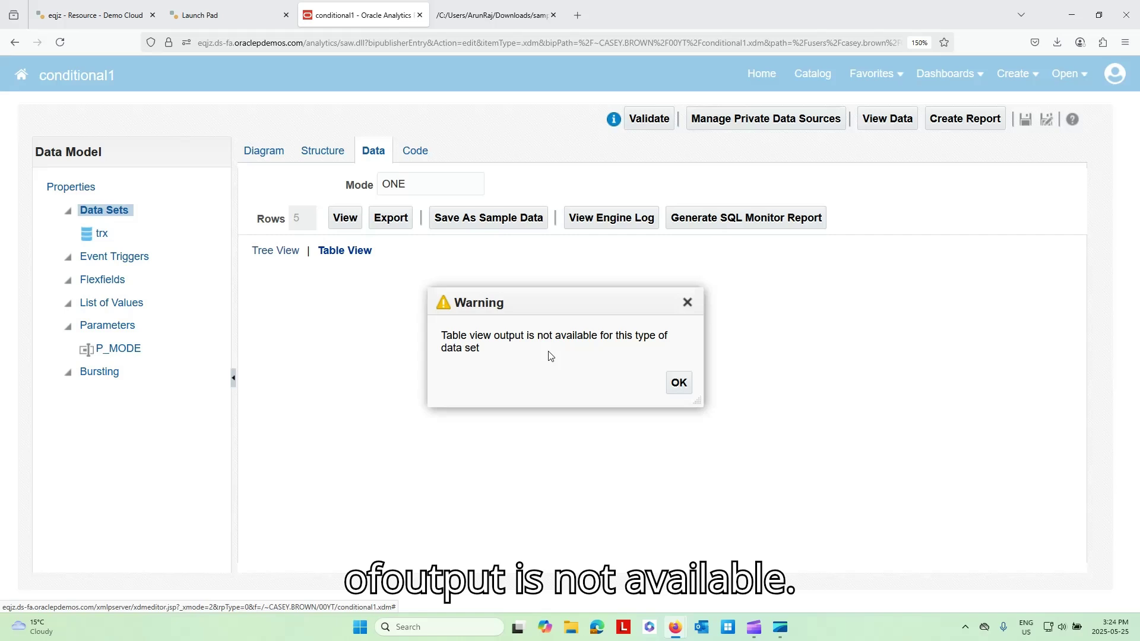
pyautogui.click(680, 380)
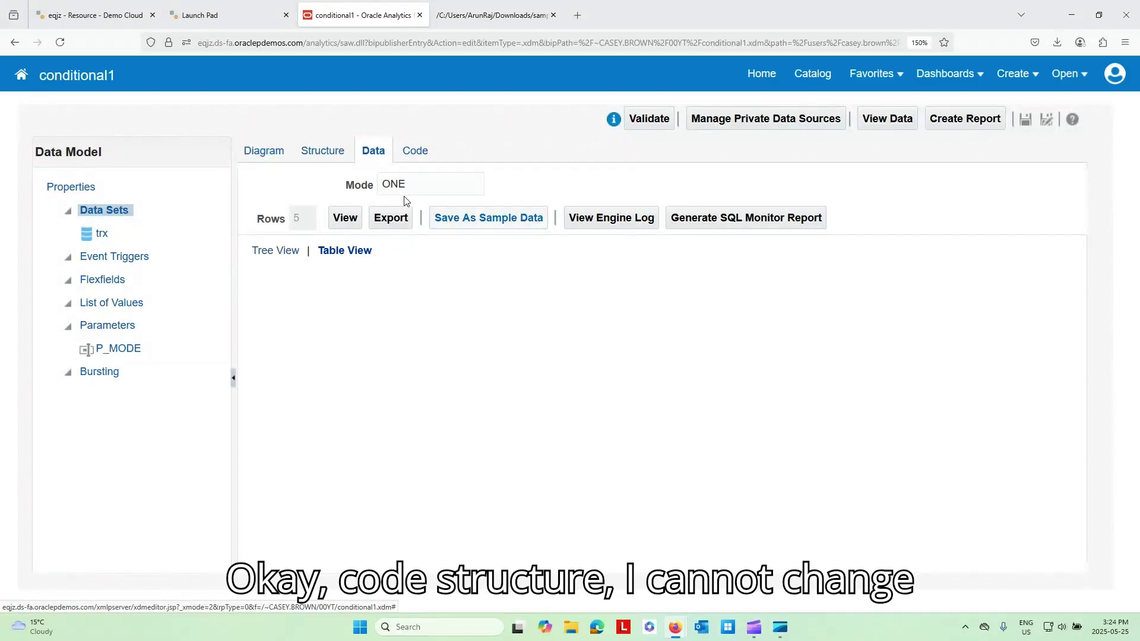
# - Check the conditional1 structure view, then return to the G_1 diagram
pyautogui.click(318, 155)
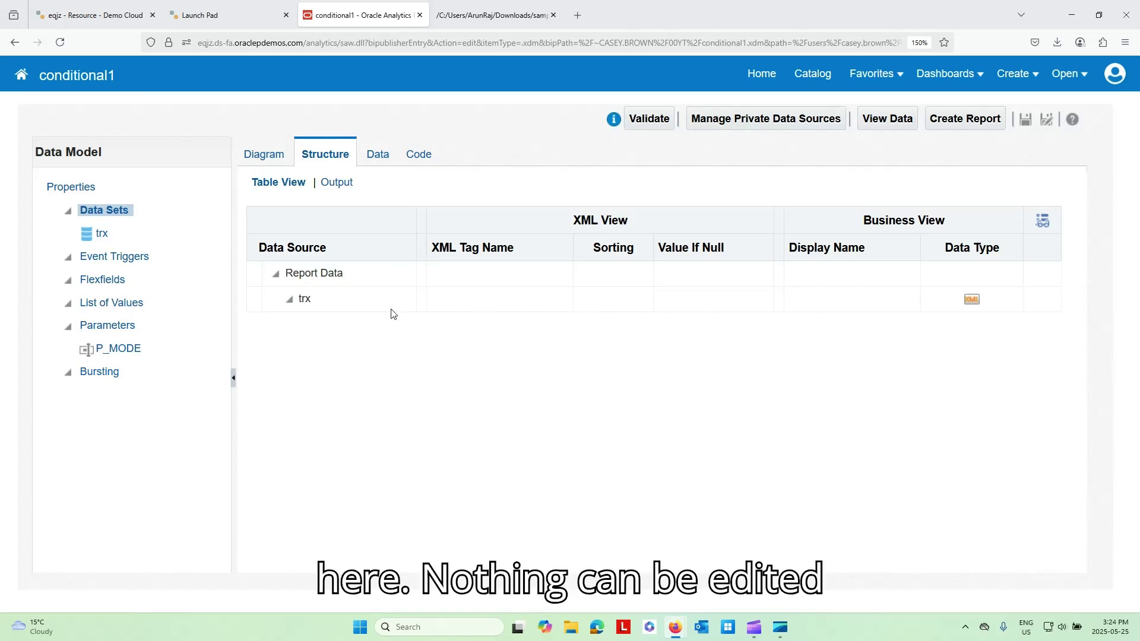
pyautogui.click(270, 155)
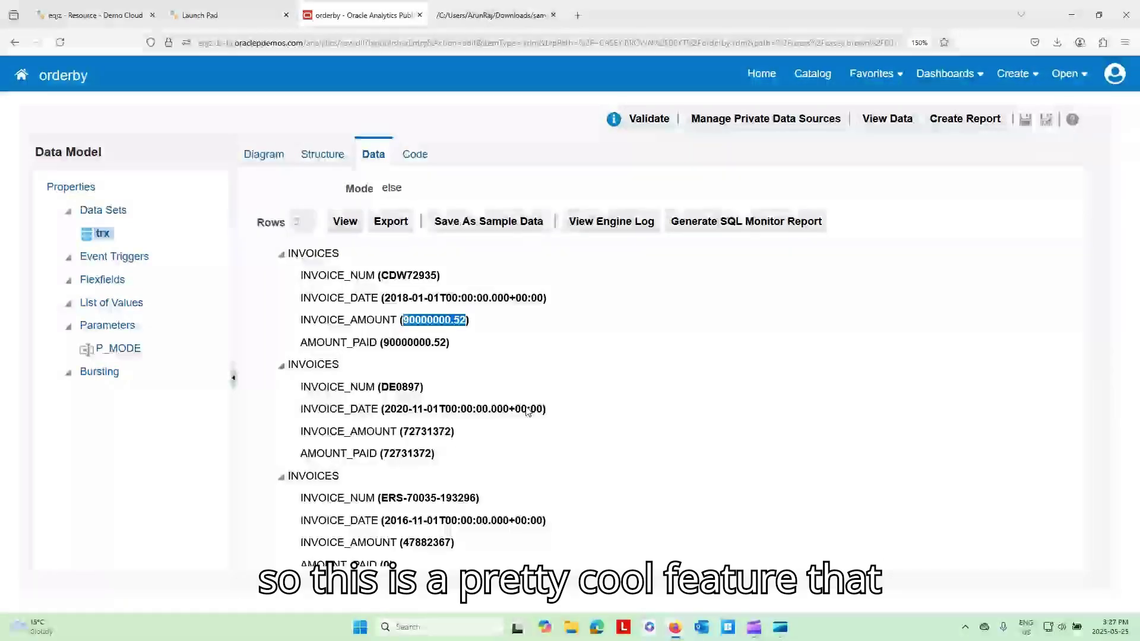
# - Switch the orderby data model to its diagram showing group G_1
pyautogui.click(263, 154)
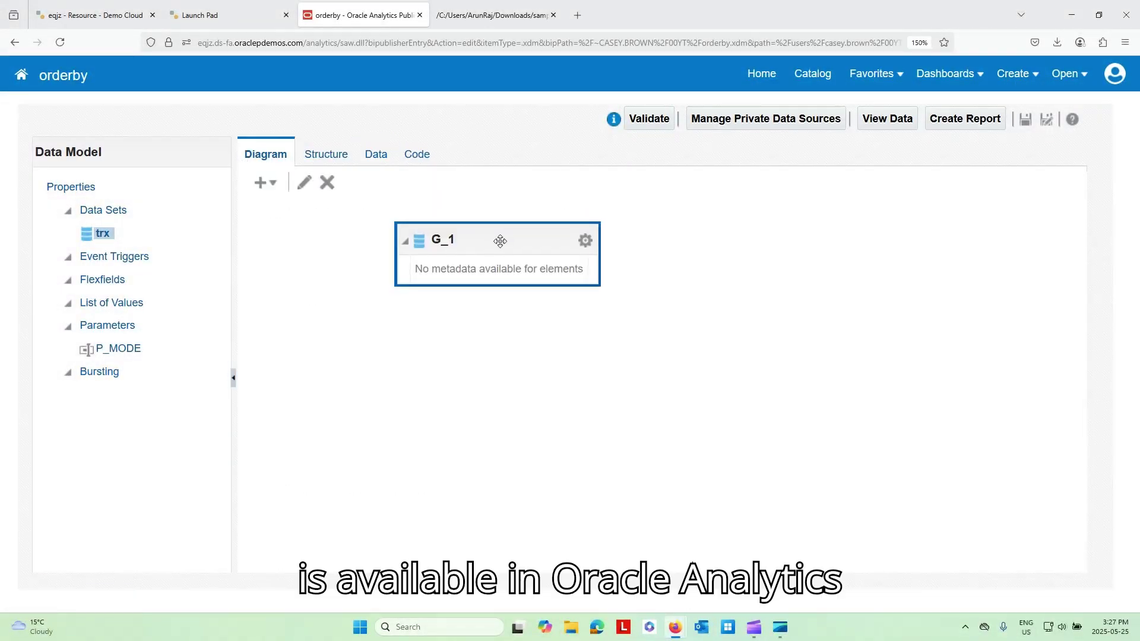
# - Open the trx data set for editing from the G_1 group's options to view its sorted queries
pyautogui.click(585, 240)
pyautogui.click(629, 262)
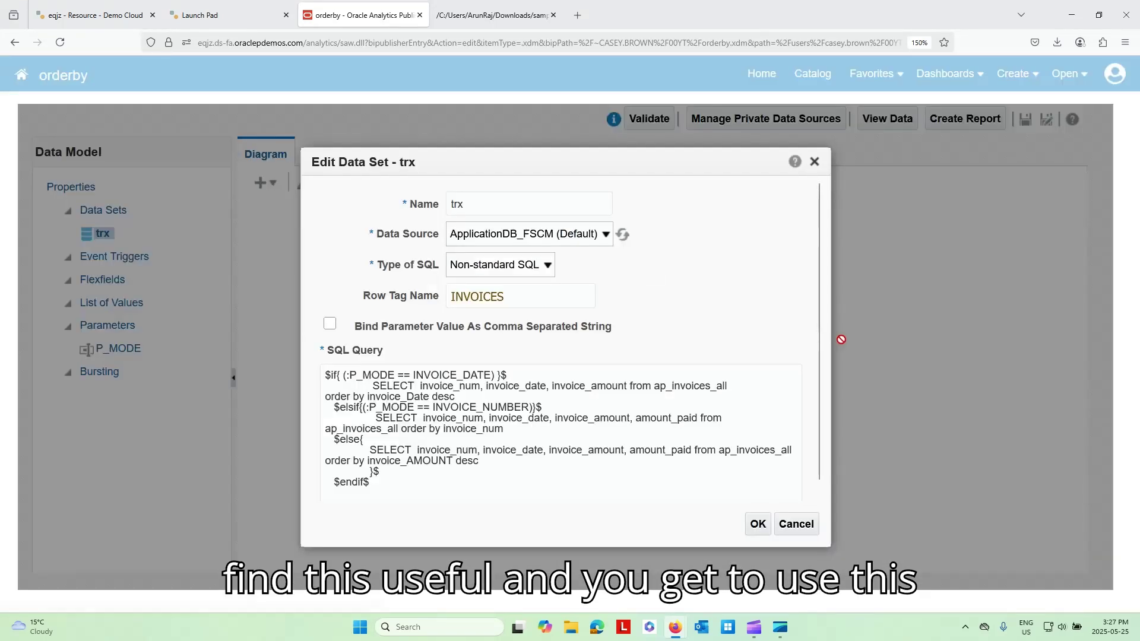